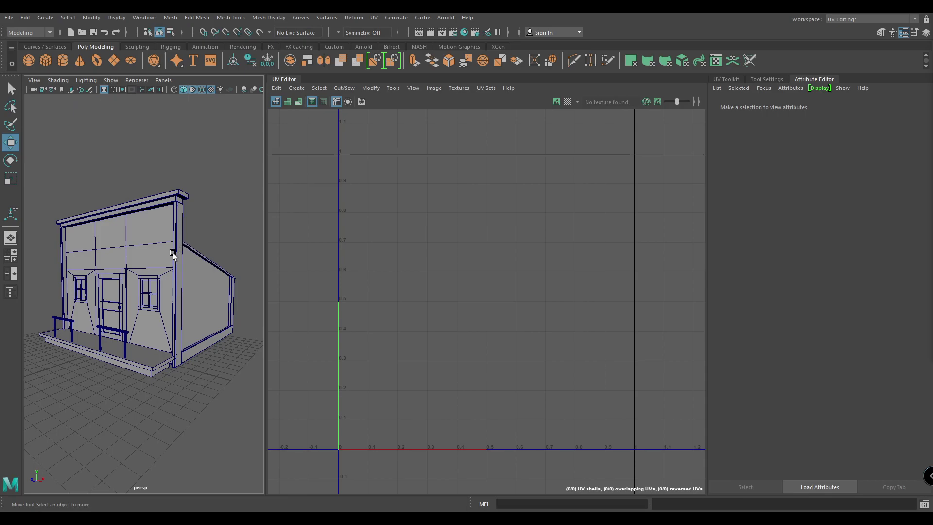
- Hide the porch railing's two posts and its horizontal rail
{"action": "scroll", "coordinate": [175, 251], "scroll_direction": "up", "scroll_amount": 5}
{"action": "scroll", "coordinate": [154, 293], "scroll_direction": "down", "scroll_amount": 4}
{"action": "scroll", "coordinate": [167, 328], "scroll_direction": "up", "scroll_amount": 5}
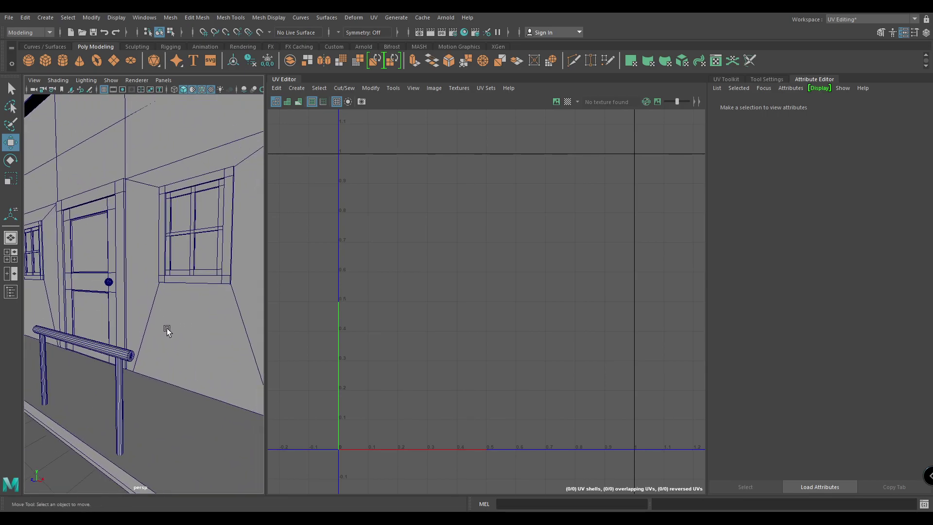
{"action": "left_click", "coordinate": [119, 375]}
{"action": "left_click", "coordinate": [44, 369]}
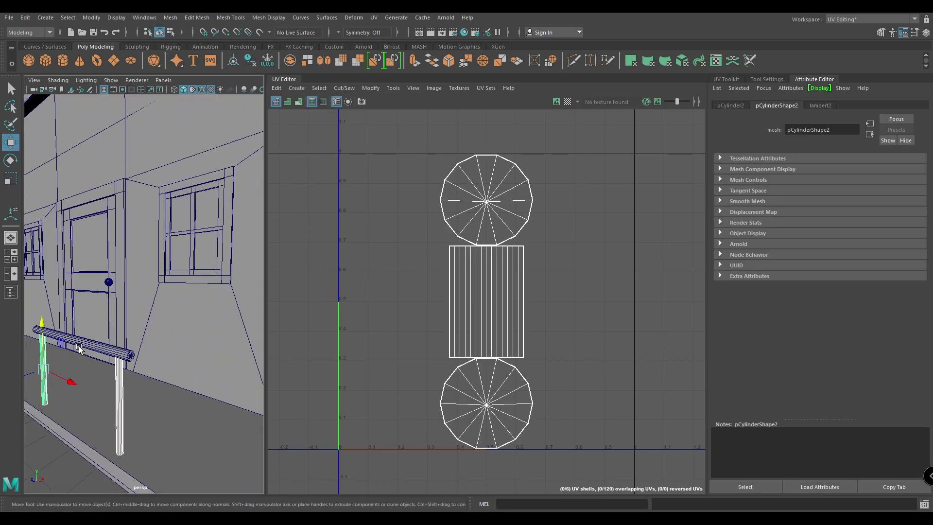
{"action": "left_click", "coordinate": [78, 343]}
{"action": "key", "text": "Delete"}
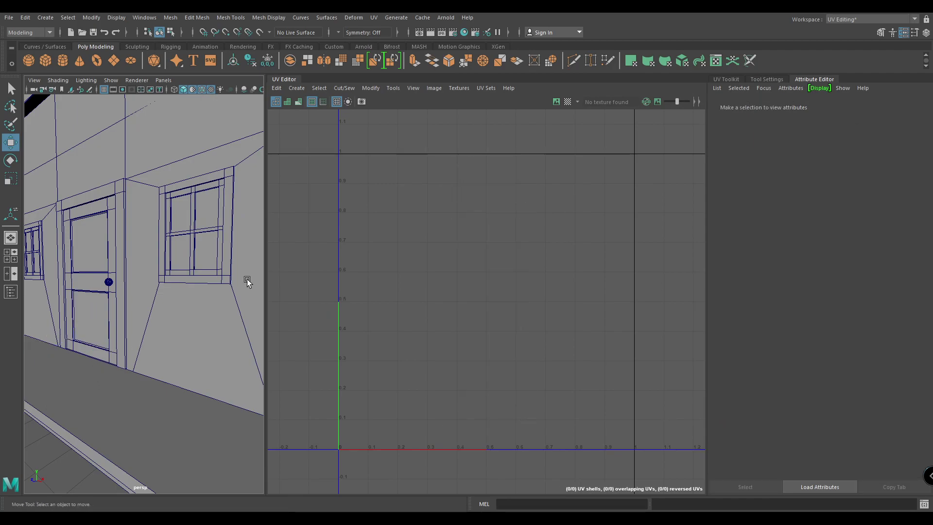
- Hide the window frame beside the door and frame the whole building
{"action": "left_click", "coordinate": [218, 270]}
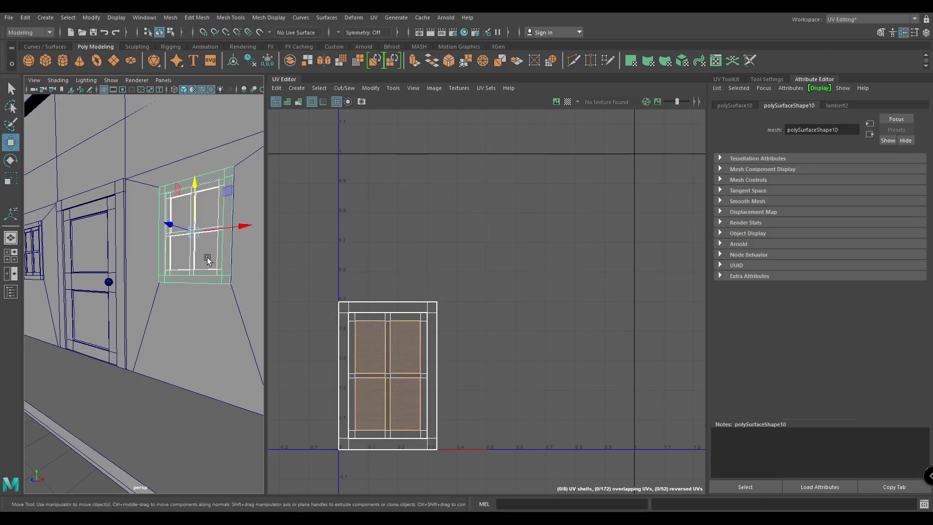
{"action": "key", "text": "Delete"}
{"action": "key", "text": "f"}
{"action": "left_click_drag", "start_coordinate": [177, 229], "coordinate": [135, 329], "text": "alt"}
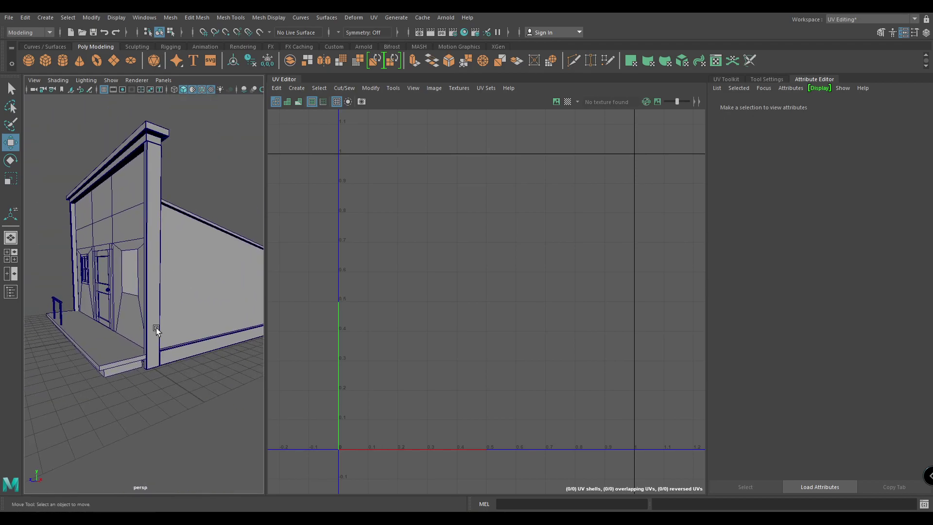
- Orbit the building, checking the front corner pillar and left wall corner trim
{"action": "left_click", "coordinate": [157, 331]}
{"action": "left_click_drag", "start_coordinate": [180, 353], "coordinate": [159, 316], "text": "alt"}
{"action": "left_click", "coordinate": [159, 316]}
{"action": "left_click", "coordinate": [133, 341]}
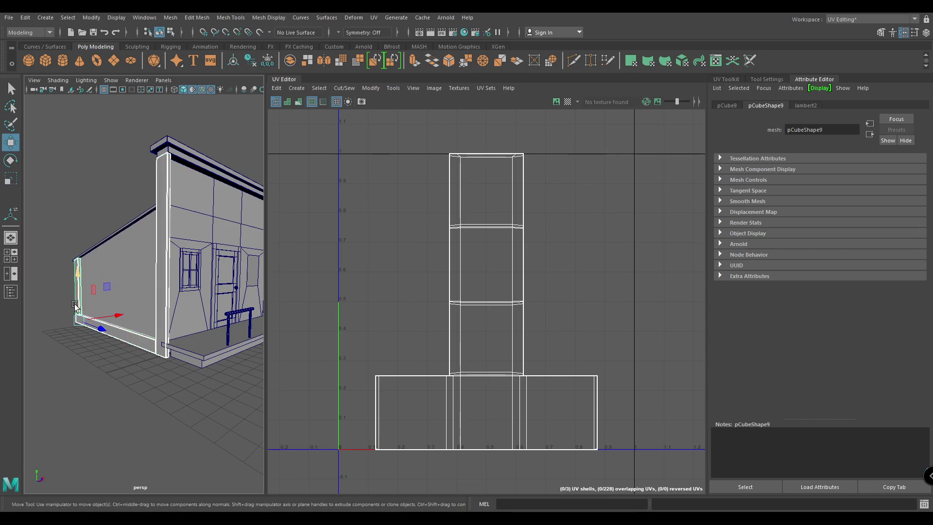
{"action": "left_click", "coordinate": [75, 307]}
{"action": "left_click_drag", "start_coordinate": [183, 313], "coordinate": [116, 290], "text": "alt"}
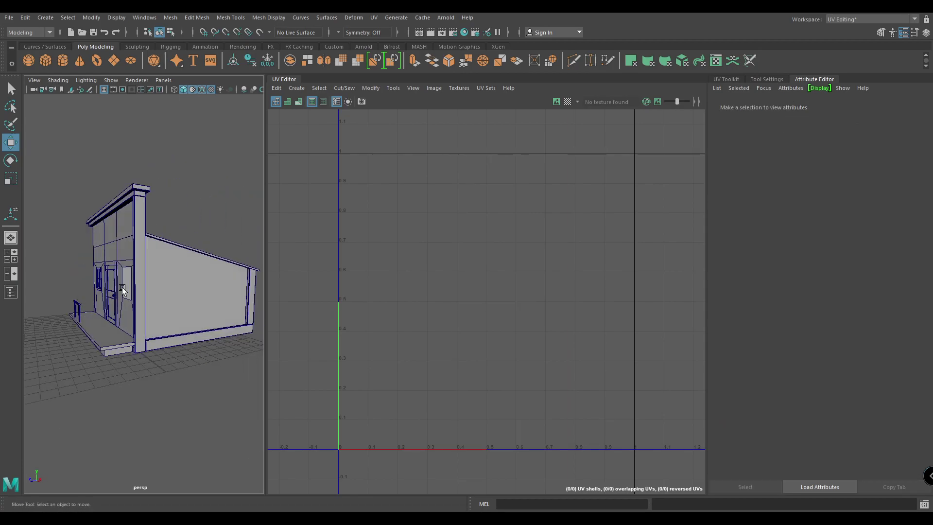
{"action": "right_click_drag", "start_coordinate": [129, 283], "coordinate": [171, 313], "text": "alt"}
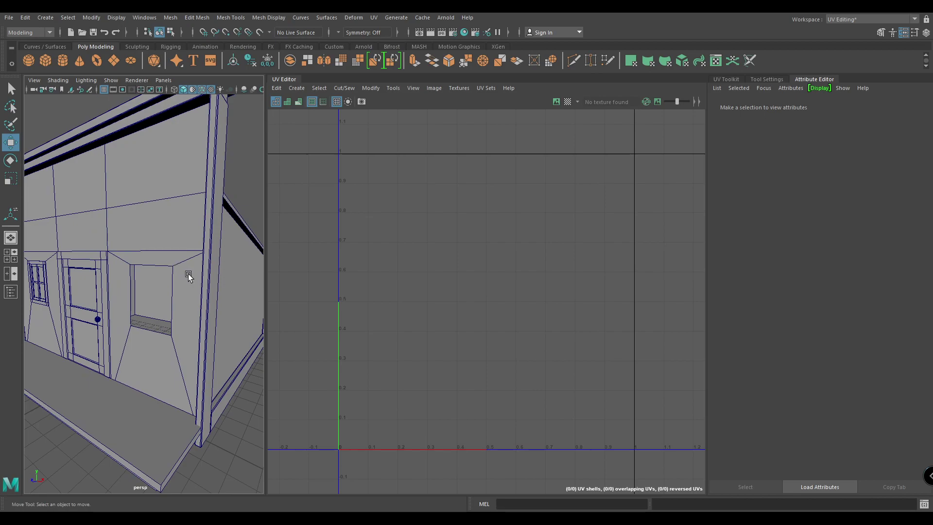
{"action": "right_click_drag", "start_coordinate": [162, 335], "coordinate": [150, 345], "text": "alt"}
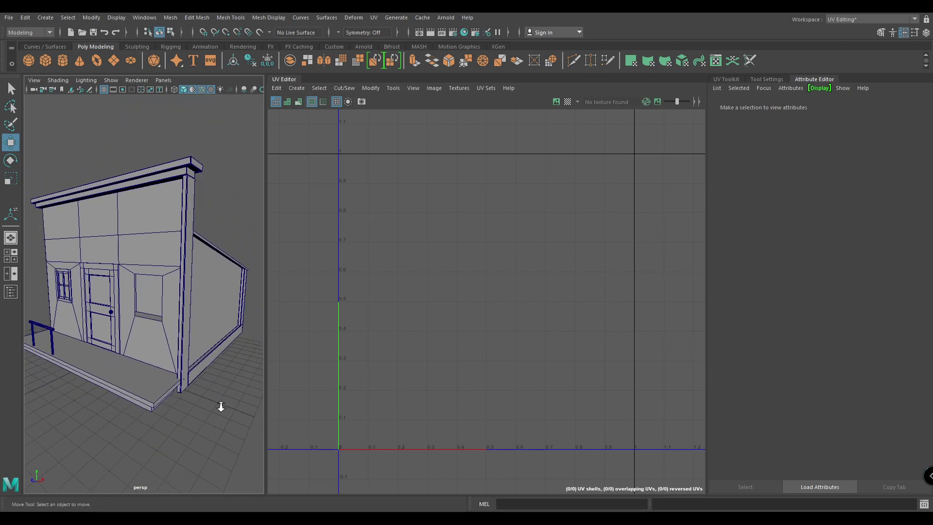
{"action": "left_click_drag", "start_coordinate": [221, 407], "coordinate": [174, 284], "text": "alt"}
- Apply a planar UV projection from the Z axis to the front wall
{"action": "left_click", "coordinate": [145, 239]}
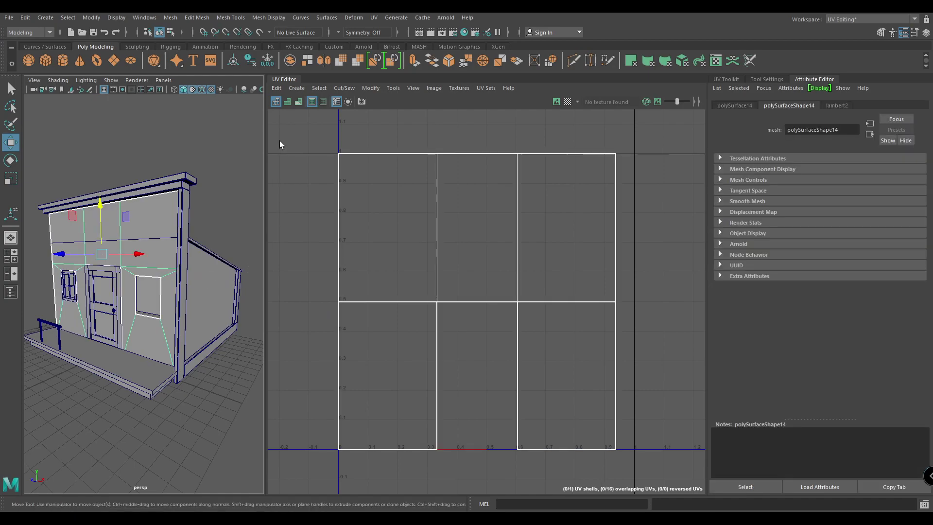
{"action": "left_click", "coordinate": [296, 88]}
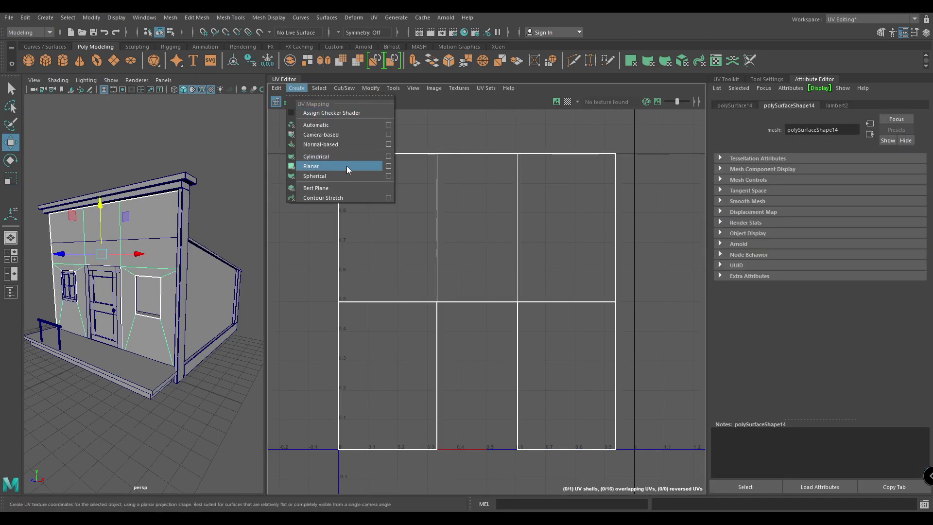
{"action": "left_click", "coordinate": [389, 167]}
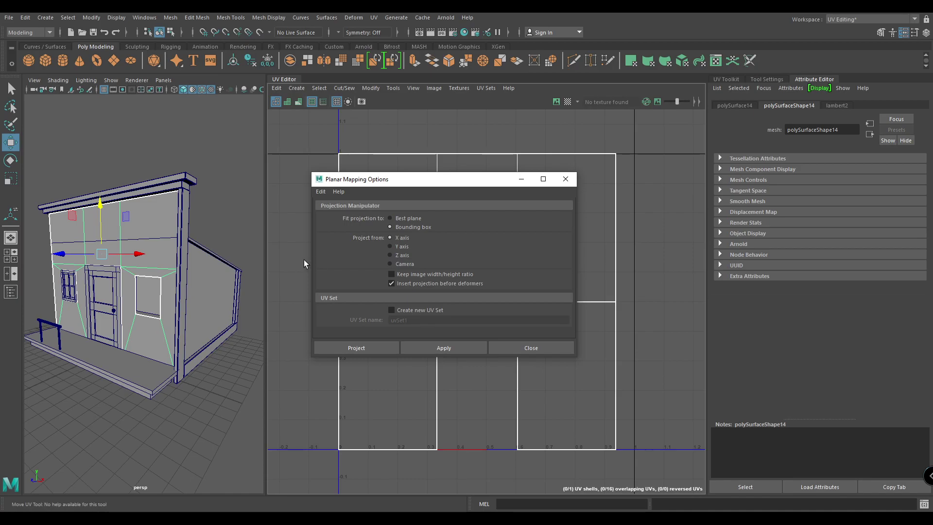
{"action": "left_click_drag", "start_coordinate": [217, 307], "coordinate": [165, 273], "text": "alt"}
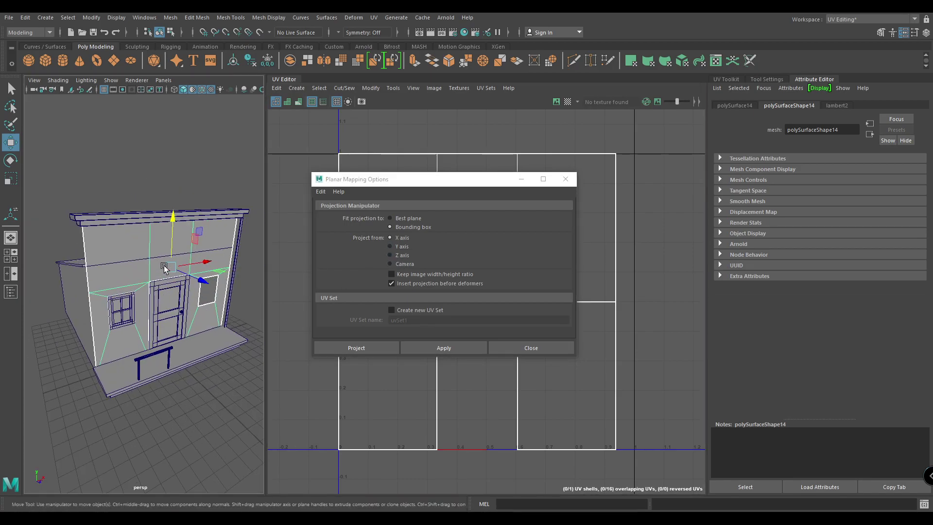
{"action": "scroll", "coordinate": [215, 291], "scroll_direction": "up", "scroll_amount": 2}
{"action": "left_click", "coordinate": [401, 256]}
{"action": "left_click", "coordinate": [448, 349]}
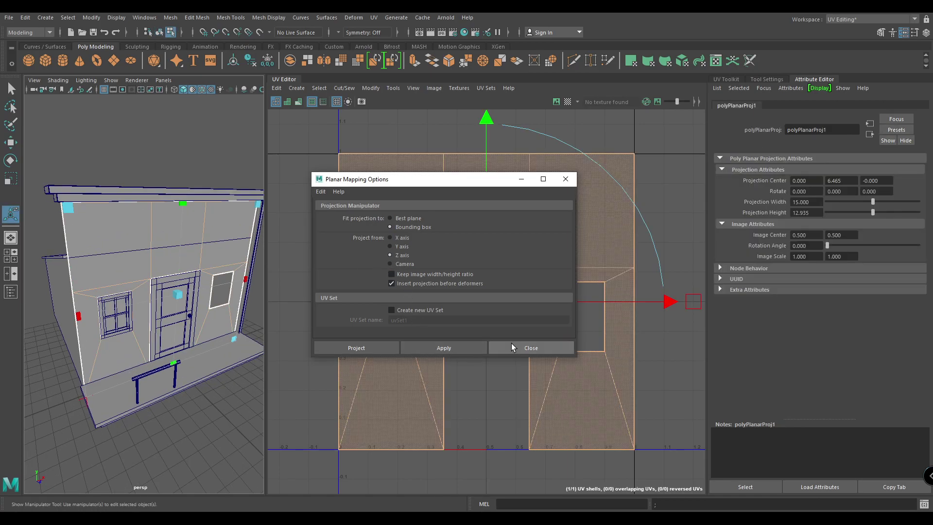
{"action": "left_click", "coordinate": [511, 343]}
- Turn on the checker map display and reselect the house wall
{"action": "key", "text": "w"}
{"action": "left_click", "coordinate": [570, 101]}
{"action": "left_click", "coordinate": [167, 176]}
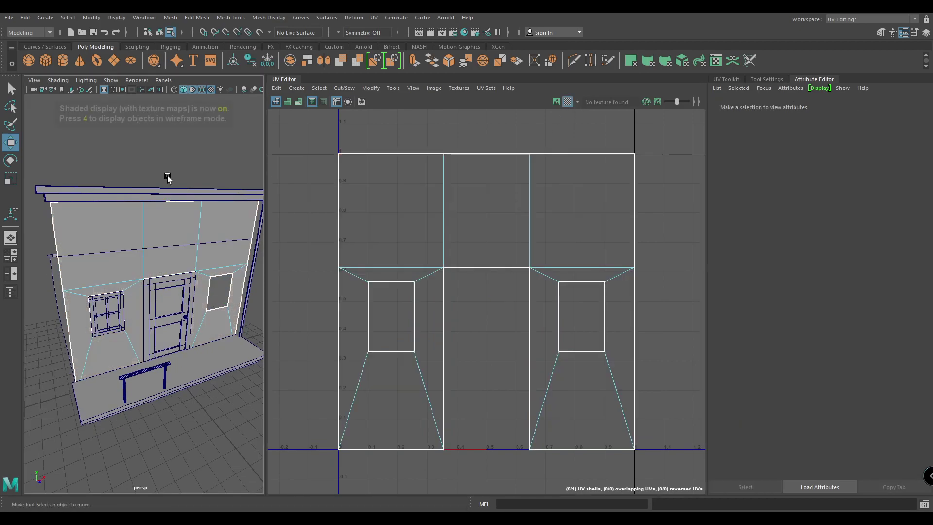
{"action": "left_click", "coordinate": [167, 218]}
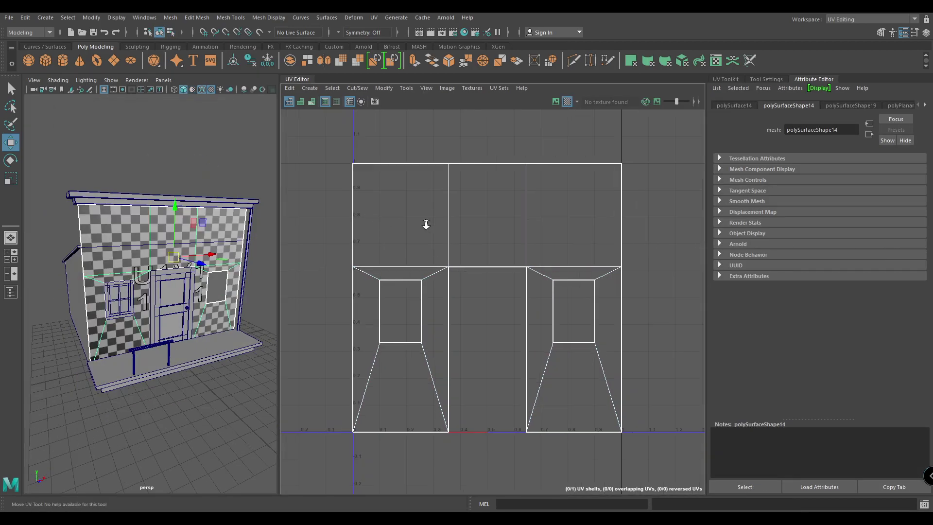
- Apply automatic UV mapping to the porch floor slab
{"action": "left_click_drag", "start_coordinate": [195, 246], "coordinate": [214, 340], "text": "alt"}
{"action": "left_click", "coordinate": [216, 380]}
{"action": "left_click_drag", "start_coordinate": [217, 380], "coordinate": [228, 374], "text": "alt"}
{"action": "left_click", "coordinate": [185, 388]}
{"action": "left_click", "coordinate": [185, 369]}
{"action": "left_click", "coordinate": [310, 88]}
{"action": "left_click", "coordinate": [329, 123]}
- Sew several seam edges of the slab's UVs to merge neighbouring shells
{"action": "right_click_drag", "start_coordinate": [541, 252], "coordinate": [441, 154]}
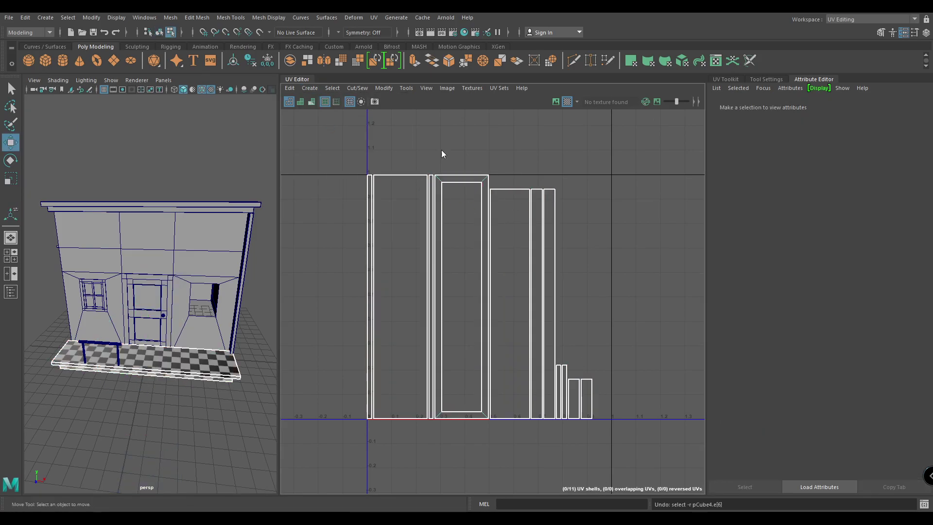
{"action": "left_click", "coordinate": [407, 173]}
{"action": "right_click_drag", "start_coordinate": [403, 270], "coordinate": [396, 243], "text": "shift"}
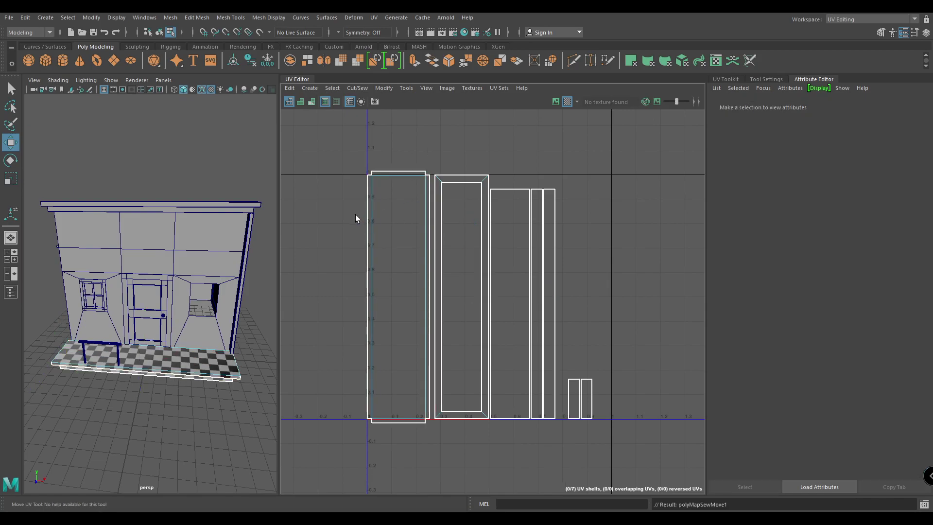
{"action": "left_click", "coordinate": [364, 221]}
{"action": "right_click", "coordinate": [363, 222], "text": "shift"}
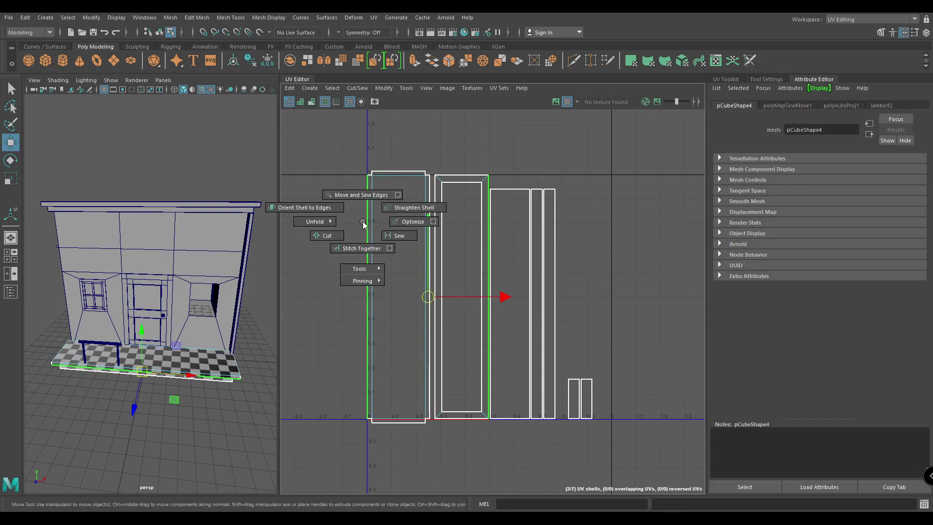
{"action": "left_click", "coordinate": [355, 177]}
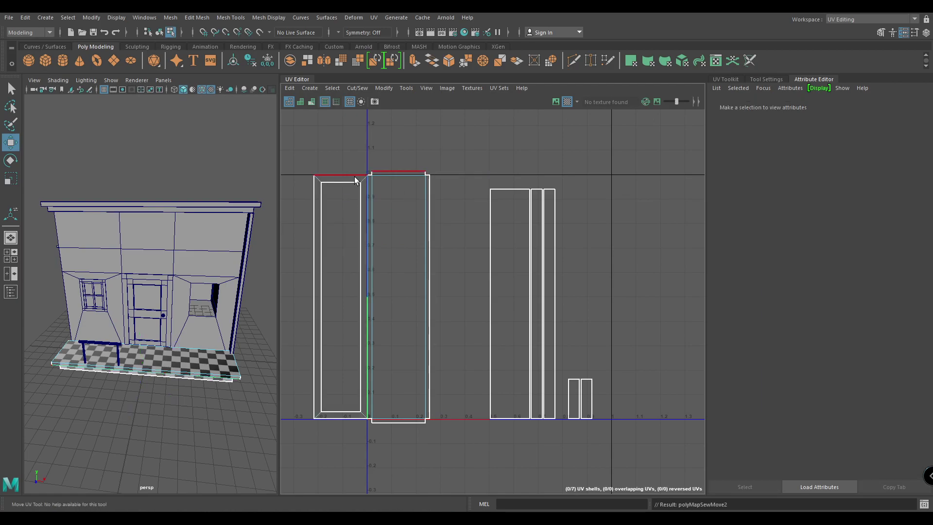
{"action": "left_click", "coordinate": [534, 211]}
{"action": "right_click_drag", "start_coordinate": [530, 211], "coordinate": [573, 170], "text": "shift"}
{"action": "left_click", "coordinate": [525, 152]}
{"action": "left_click", "coordinate": [542, 215]}
{"action": "left_click", "coordinate": [573, 170]}
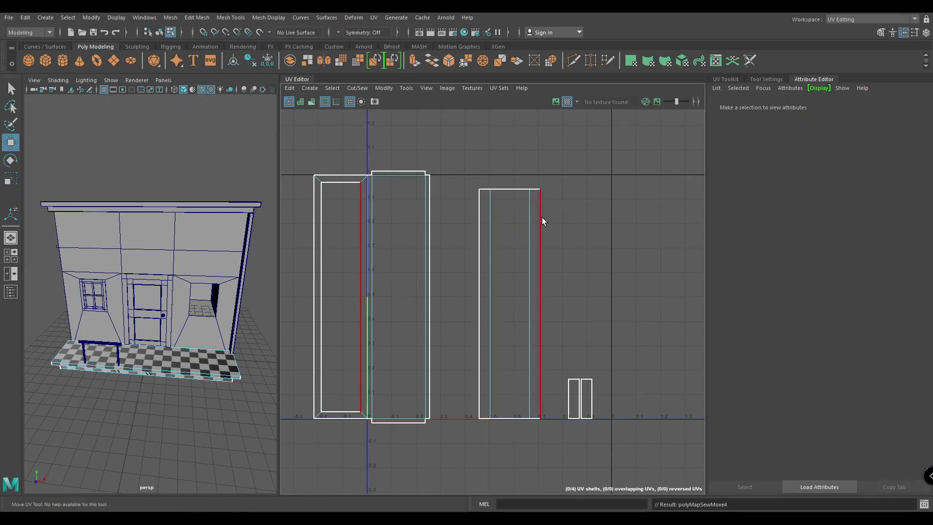
- Sew the right UV shell onto the left one to form a single shell
{"action": "left_click", "coordinate": [478, 223]}
{"action": "right_click_drag", "start_coordinate": [485, 243], "coordinate": [487, 153], "text": "shift"}
{"action": "key", "text": "ctrl+z"}
{"action": "right_click_drag", "start_coordinate": [509, 219], "coordinate": [508, 180]}
{"action": "left_click", "coordinate": [508, 188]}
{"action": "left_click", "coordinate": [518, 174]}
{"action": "left_click", "coordinate": [540, 301]}
{"action": "right_click_drag", "start_coordinate": [543, 394], "coordinate": [541, 368], "text": "shift"}
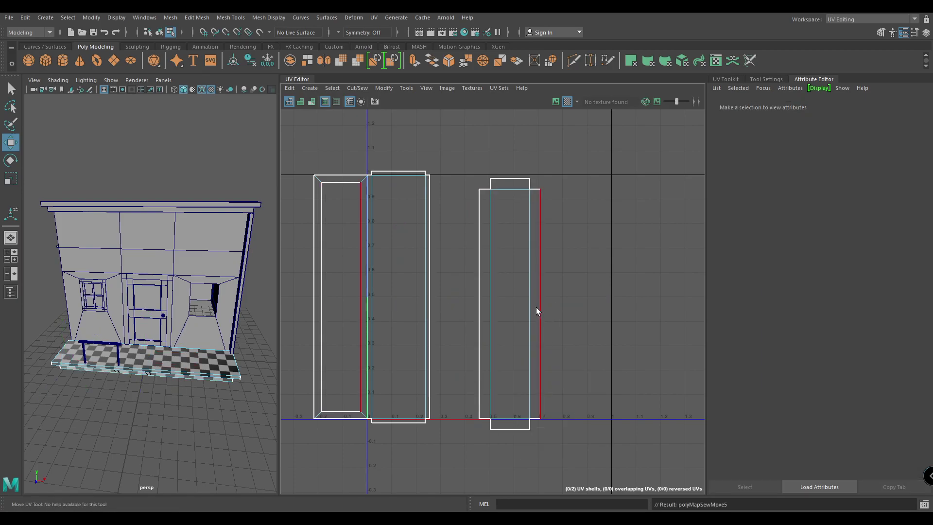
{"action": "right_click_drag", "start_coordinate": [547, 200], "coordinate": [578, 119], "text": "shift"}
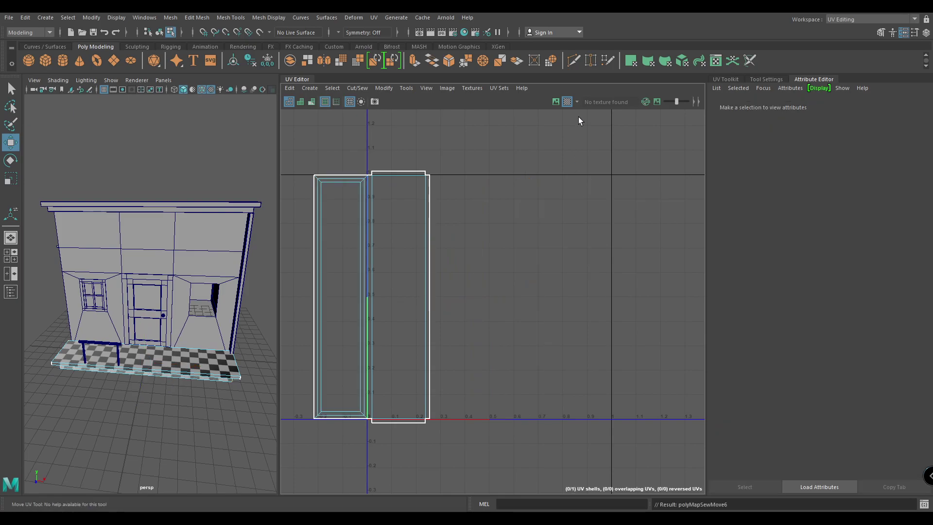
{"action": "left_click", "coordinate": [372, 209]}
{"action": "right_click_drag", "start_coordinate": [318, 195], "coordinate": [388, 146], "text": "ctrl"}
- Gather the slab's shell and lay it out inside the 0–1 UV space
{"action": "right_click_drag", "start_coordinate": [487, 221], "coordinate": [495, 350], "text": "shift"}
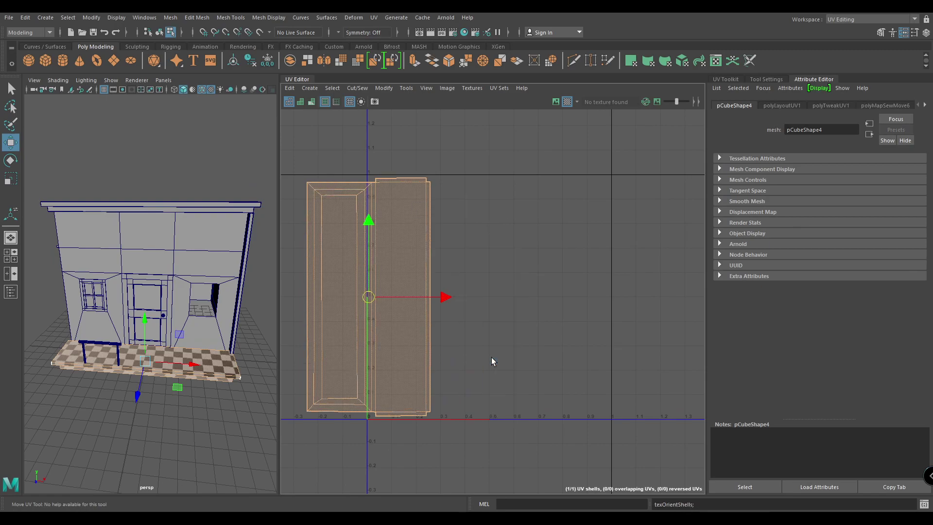
{"action": "left_click", "coordinate": [493, 357]}
{"action": "right_click_drag", "start_coordinate": [491, 257], "coordinate": [434, 242]}
{"action": "left_click", "coordinate": [418, 232]}
{"action": "right_click_drag", "start_coordinate": [463, 194], "coordinate": [389, 229], "text": "shift"}
{"action": "scroll", "coordinate": [160, 292], "scroll_direction": "up", "scroll_amount": 4}
{"action": "scroll", "coordinate": [161, 292], "scroll_direction": "down", "scroll_amount": 3}
{"action": "left_click_drag", "start_coordinate": [185, 292], "coordinate": [210, 287], "text": "alt"}
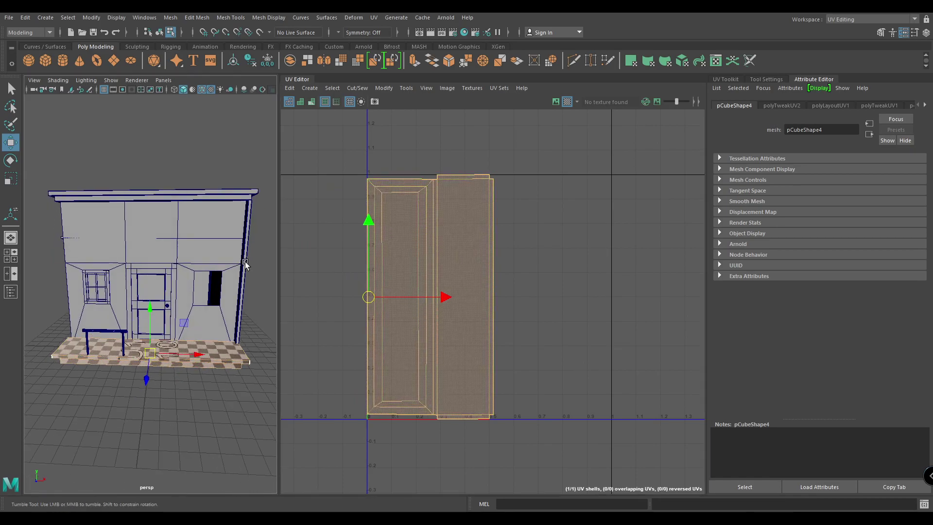
{"action": "right_click_drag", "start_coordinate": [210, 287], "coordinate": [254, 486], "text": "alt"}
{"action": "key", "text": "F8"}
- Combine the rail and two railing legs and apply automatic UV mapping
{"action": "left_click", "coordinate": [176, 375]}
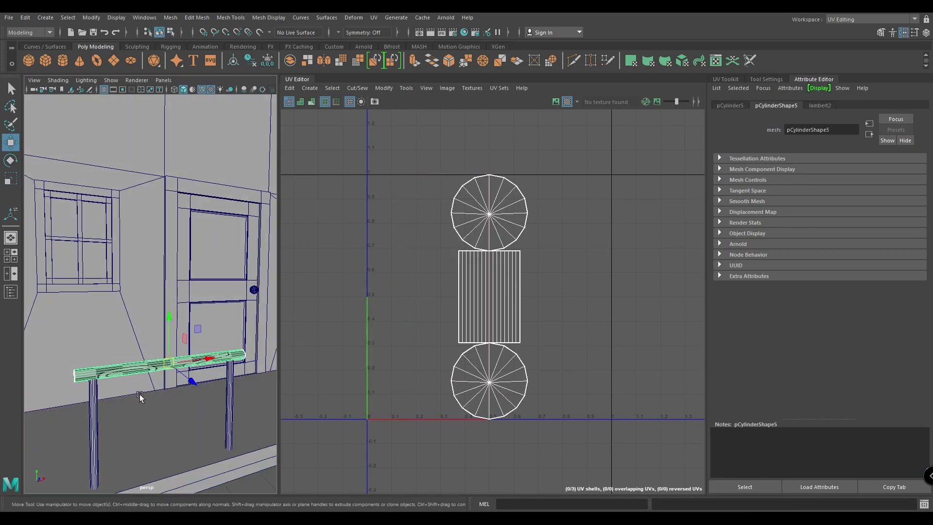
{"action": "left_click", "coordinate": [96, 407]}
{"action": "left_click", "coordinate": [232, 391]}
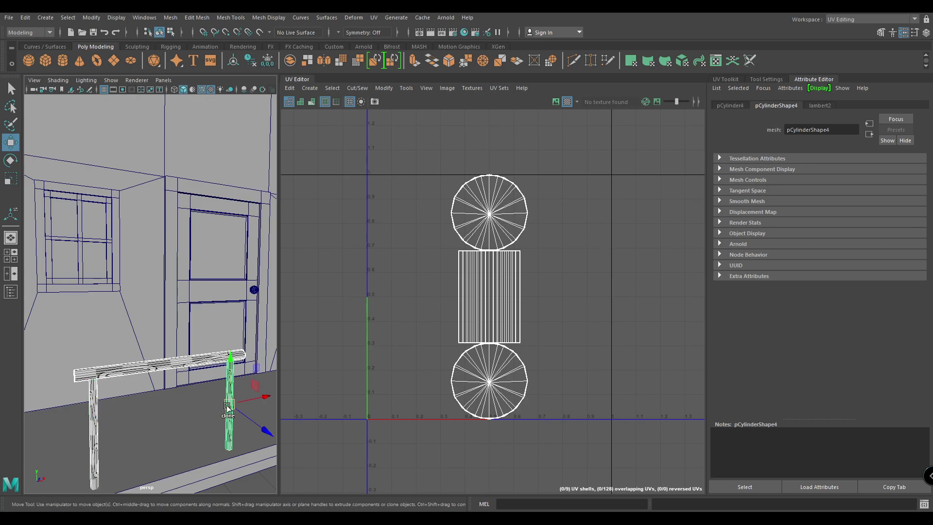
{"action": "right_click_drag", "start_coordinate": [228, 410], "coordinate": [209, 471], "text": "shift"}
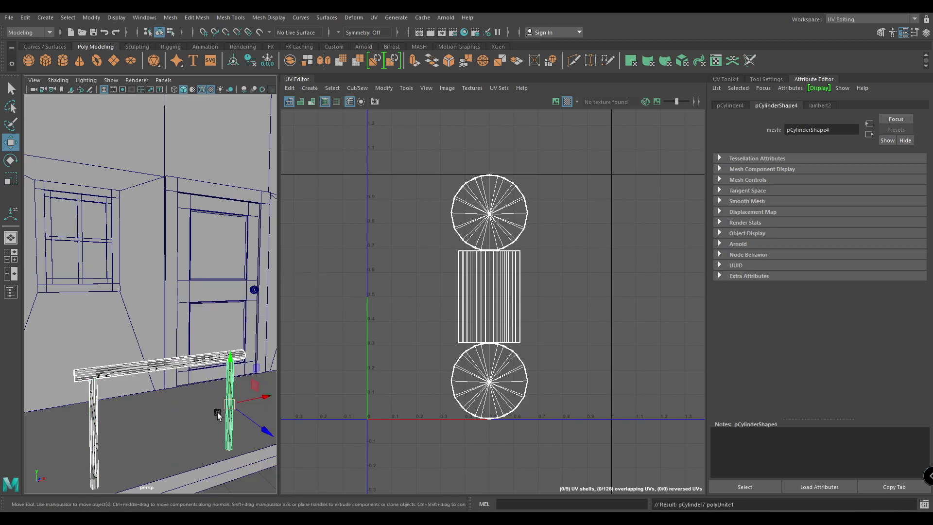
{"action": "left_click", "coordinate": [309, 88]}
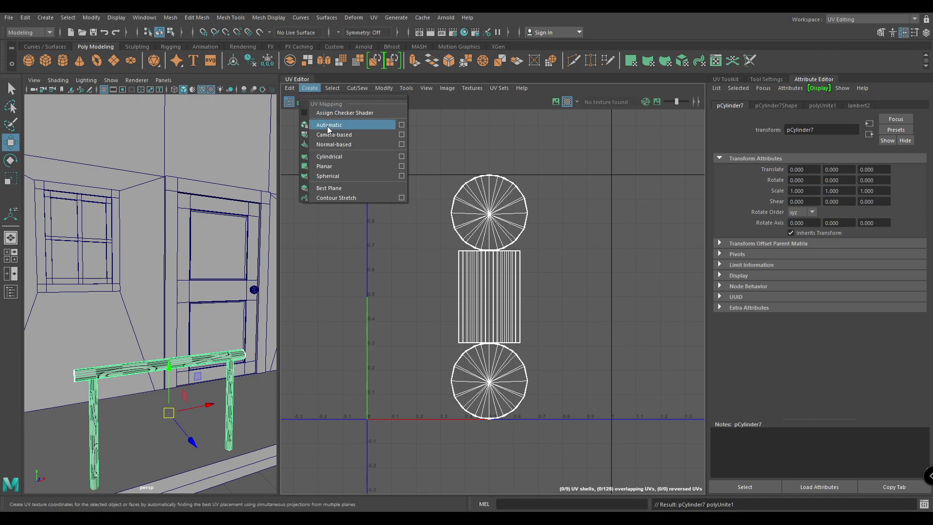
{"action": "left_click", "coordinate": [320, 99]}
{"action": "middle_click_drag", "start_coordinate": [497, 306], "coordinate": [483, 231], "text": "alt"}
{"action": "left_click", "coordinate": [482, 231]}
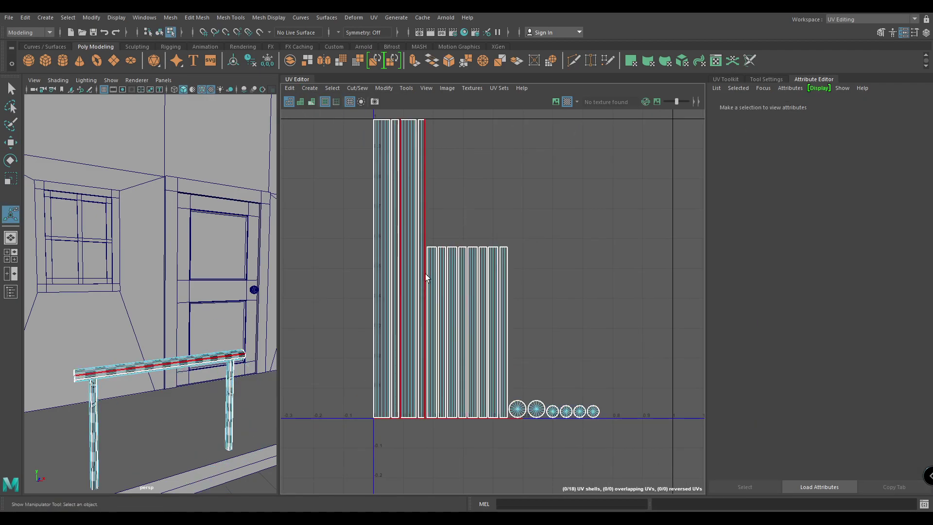
- Sew the railing's UV seam edges to merge the middle and right shells
{"action": "left_click", "coordinate": [494, 276]}
{"action": "key", "text": "w"}
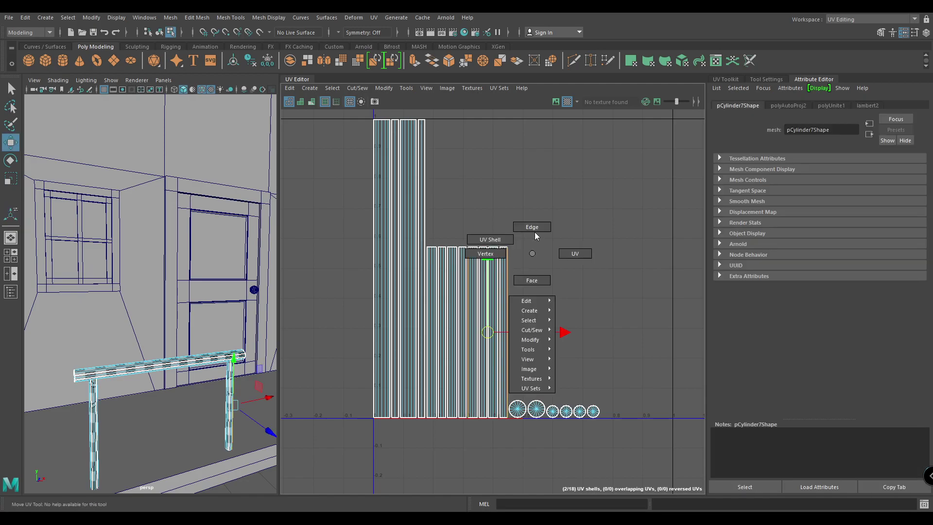
{"action": "right_click_drag", "start_coordinate": [535, 266], "coordinate": [526, 211], "text": "shift"}
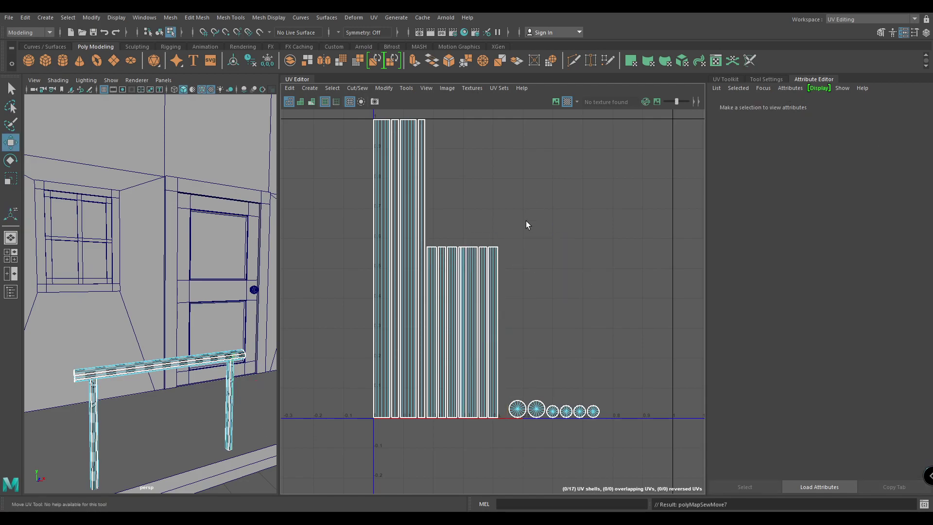
{"action": "left_click", "coordinate": [491, 269]}
{"action": "right_click_drag", "start_coordinate": [491, 269], "coordinate": [503, 187], "text": "shift"}
{"action": "left_click", "coordinate": [489, 266]}
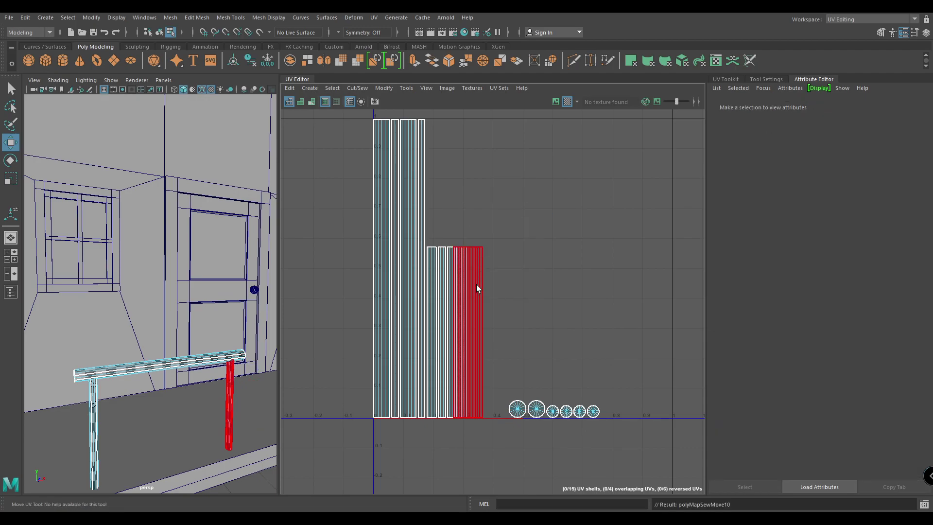
{"action": "left_click", "coordinate": [476, 286]}
{"action": "left_click_drag", "start_coordinate": [468, 332], "coordinate": [581, 249]}
{"action": "right_click_drag", "start_coordinate": [494, 254], "coordinate": [497, 227]}
{"action": "left_click", "coordinate": [466, 271]}
{"action": "left_click", "coordinate": [453, 279]}
{"action": "right_click_drag", "start_coordinate": [453, 279], "coordinate": [495, 258], "text": "shift"}
{"action": "left_click", "coordinate": [494, 213]}
- Move the wide UV shell up beside the right shell
{"action": "left_click", "coordinate": [427, 287]}
{"action": "left_click_drag", "start_coordinate": [431, 297], "coordinate": [504, 274]}
{"action": "key", "text": "ctrl+z"}
{"action": "left_click", "coordinate": [430, 331]}
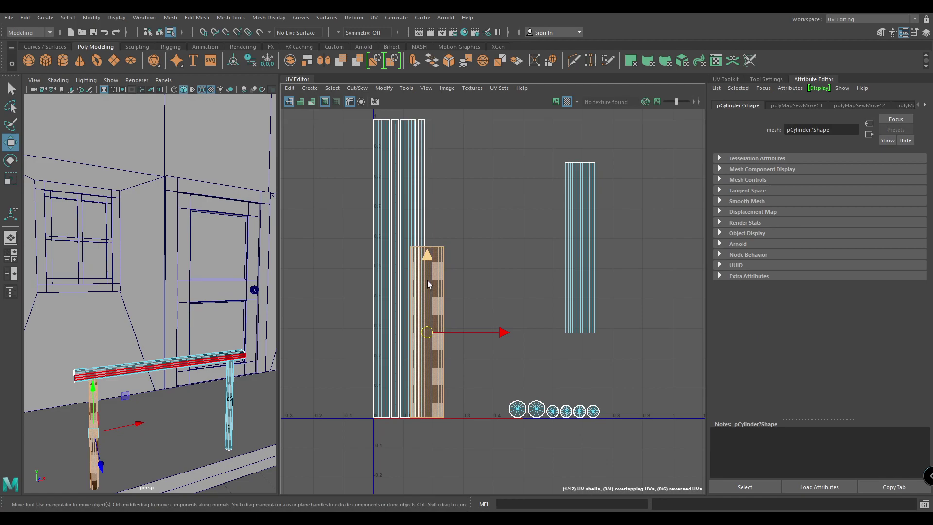
{"action": "left_click_drag", "start_coordinate": [430, 331], "coordinate": [542, 248]}
{"action": "scroll", "coordinate": [479, 223], "scroll_direction": "down", "scroll_amount": 2}
- Sew the thin leg strips and move them onto the neighbouring shell
{"action": "left_click", "coordinate": [462, 184]}
{"action": "left_click", "coordinate": [438, 200]}
{"action": "right_click_drag", "start_coordinate": [439, 200], "coordinate": [406, 148]}
{"action": "left_click", "coordinate": [434, 197]}
{"action": "left_click", "coordinate": [422, 262]}
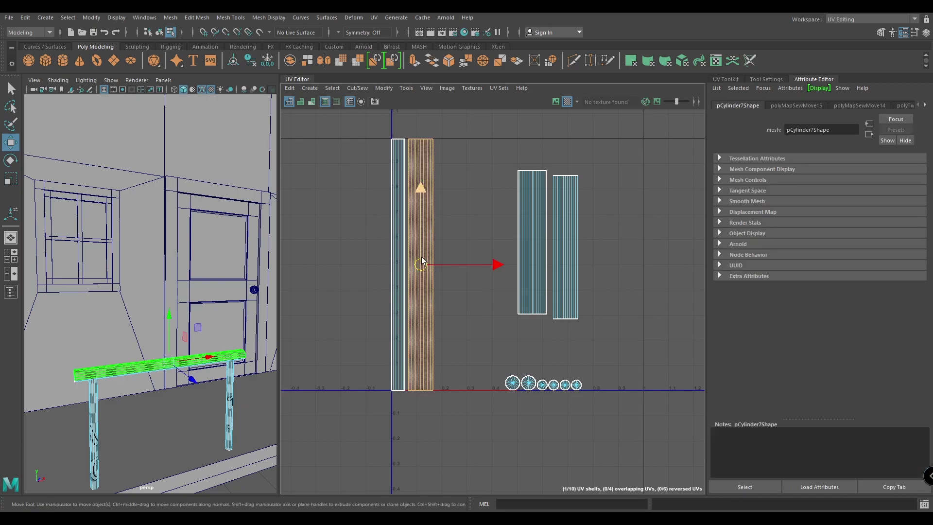
{"action": "left_click_drag", "start_coordinate": [423, 263], "coordinate": [474, 264]}
{"action": "mouse_move", "coordinate": [430, 180]}
{"action": "right_mouse_down"}
{"action": "mouse_move", "coordinate": [409, 185]}
{"action": "mouse_move", "coordinate": [457, 189]}
{"action": "mouse_move", "coordinate": [437, 181]}
{"action": "right_mouse_up"}
{"action": "left_click", "coordinate": [409, 189]}
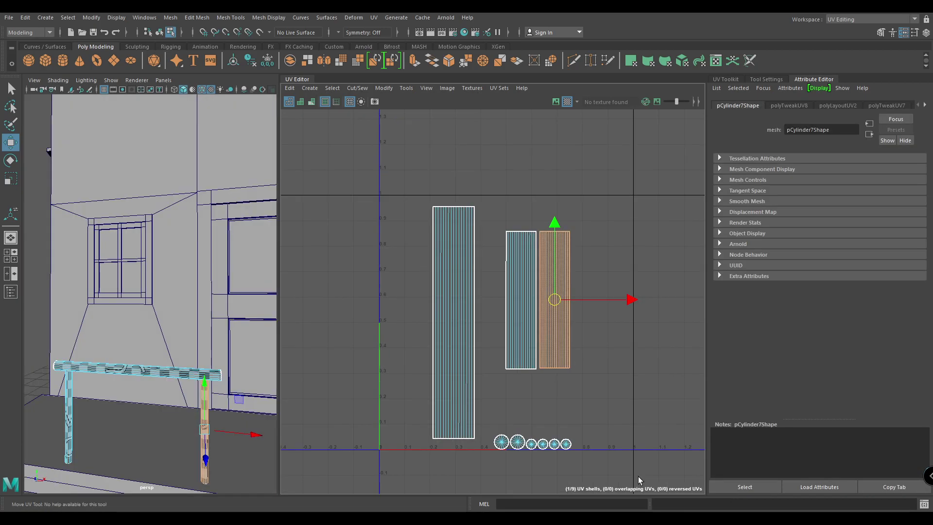
- Select all nine UV shells, then return to object mode and deselect the railing
{"action": "right_click_drag", "start_coordinate": [522, 185], "coordinate": [426, 229], "text": "shift"}
{"action": "right_click_drag", "start_coordinate": [261, 275], "coordinate": [281, 235]}
{"action": "scroll", "coordinate": [220, 250], "scroll_direction": "down", "scroll_amount": 5}
{"action": "left_click_drag", "start_coordinate": [219, 251], "coordinate": [113, 275], "text": "alt"}
{"action": "left_click", "coordinate": [113, 275]}
{"action": "scroll", "coordinate": [112, 275], "scroll_direction": "up", "scroll_amount": 5}
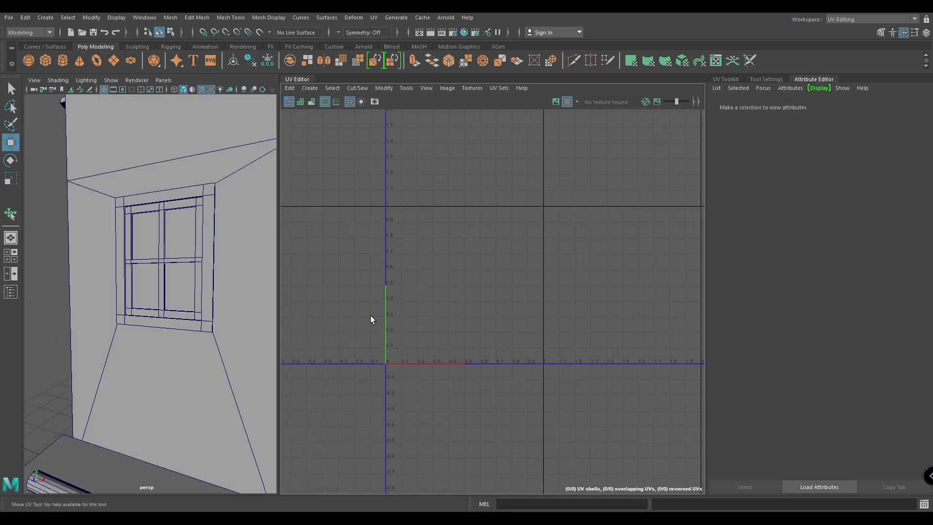
- Apply an Automatic UV projection to the window mesh
{"action": "left_click", "coordinate": [198, 316]}
{"action": "left_click", "coordinate": [309, 88]}
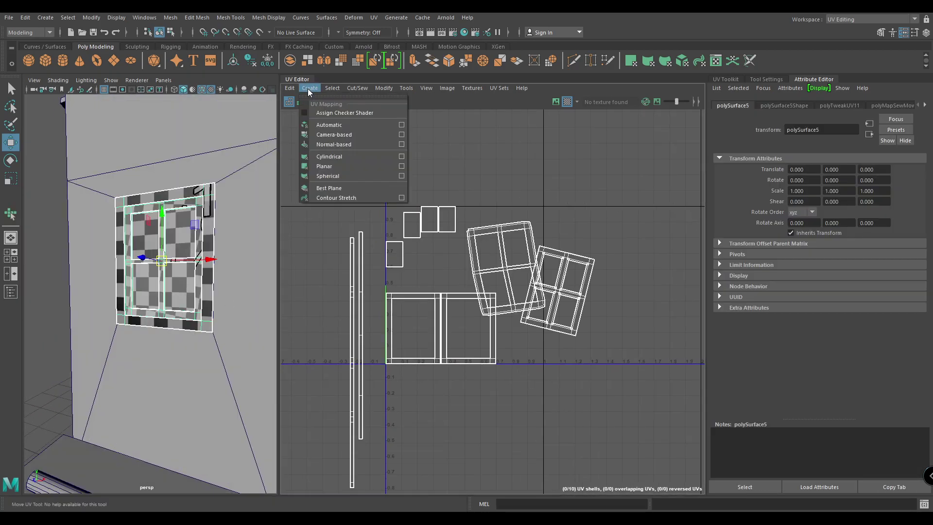
{"action": "left_click", "coordinate": [329, 125]}
{"action": "scroll", "coordinate": [427, 215], "scroll_direction": "up", "scroll_amount": 5}
- In UV shell selection, move the lower-left frame shell to the left of the UV square
{"action": "right_click", "coordinate": [456, 286]}
{"action": "right_click_drag", "start_coordinate": [457, 289], "coordinate": [415, 272]}
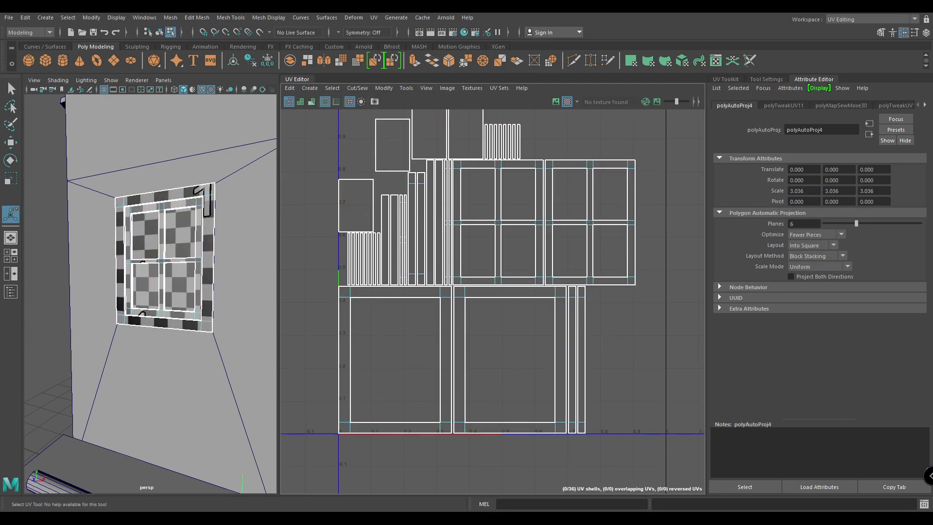
{"action": "right_click_drag", "start_coordinate": [408, 295], "coordinate": [374, 287]}
{"action": "left_click", "coordinate": [374, 287]}
{"action": "scroll", "coordinate": [381, 253], "scroll_direction": "down", "scroll_amount": 2}
{"action": "middle_click_drag", "start_coordinate": [389, 253], "coordinate": [431, 254], "text": "alt"}
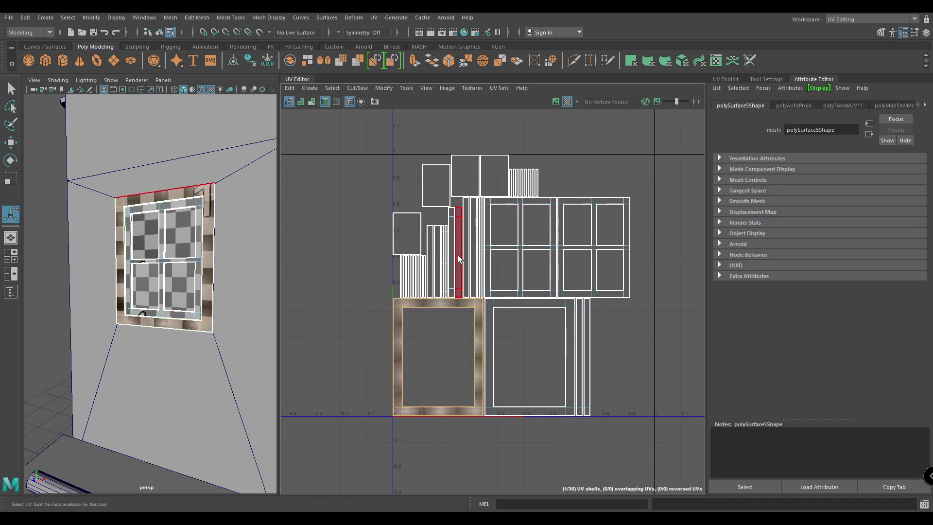
{"action": "key", "text": "w"}
{"action": "left_click_drag", "start_coordinate": [439, 353], "coordinate": [335, 252]}
{"action": "middle_click_drag", "start_coordinate": [328, 202], "coordinate": [412, 216], "text": "alt"}
- Move and Sew the frame shell's matching edges, including the frame's top edge
{"action": "right_click_drag", "start_coordinate": [412, 217], "coordinate": [407, 173]}
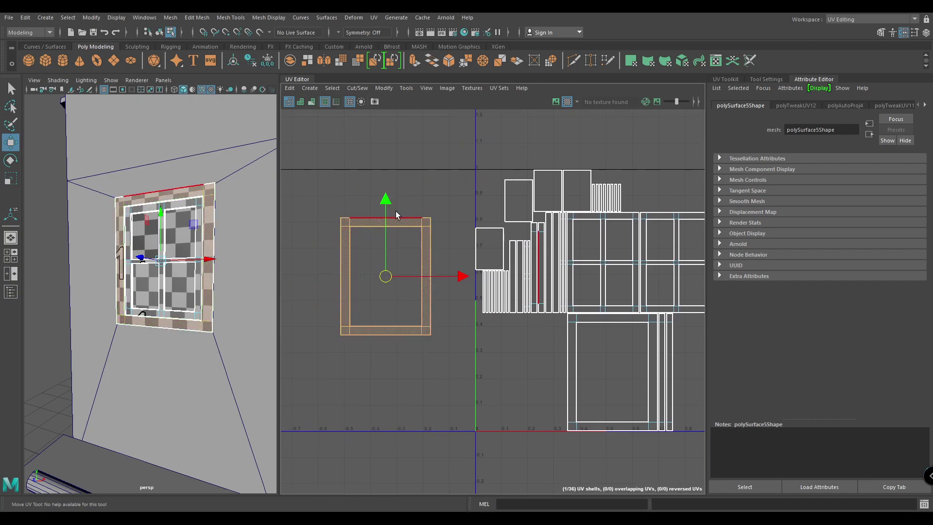
{"action": "right_click", "coordinate": [386, 181], "text": "shift"}
{"action": "left_click", "coordinate": [380, 145]}
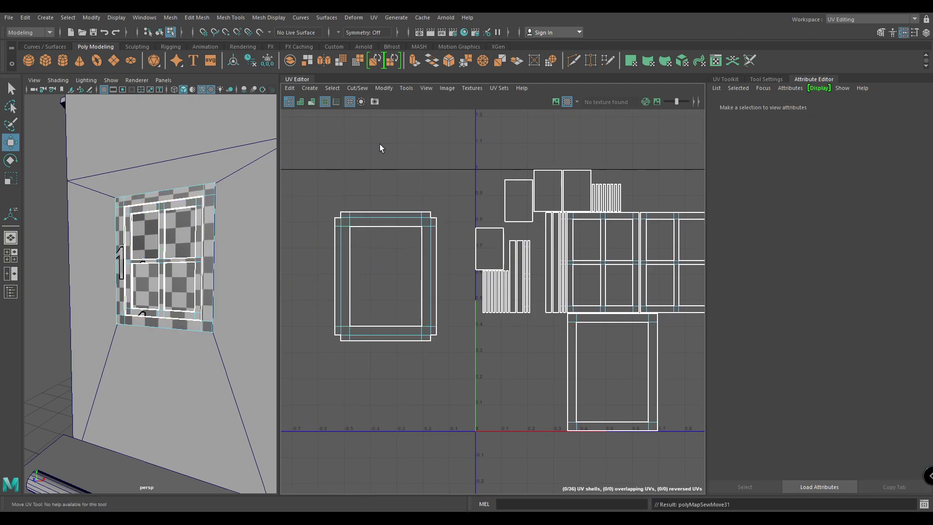
{"action": "left_click", "coordinate": [343, 212]}
{"action": "key", "text": "w"}
{"action": "right_click", "coordinate": [428, 208], "text": "shift"}
{"action": "left_click", "coordinate": [426, 180]}
{"action": "middle_click_drag", "start_coordinate": [423, 232], "coordinate": [397, 273], "text": "alt"}
- Sew the left frame shell's right border onto the horizontal edge it shares
{"action": "key", "text": "F8"}
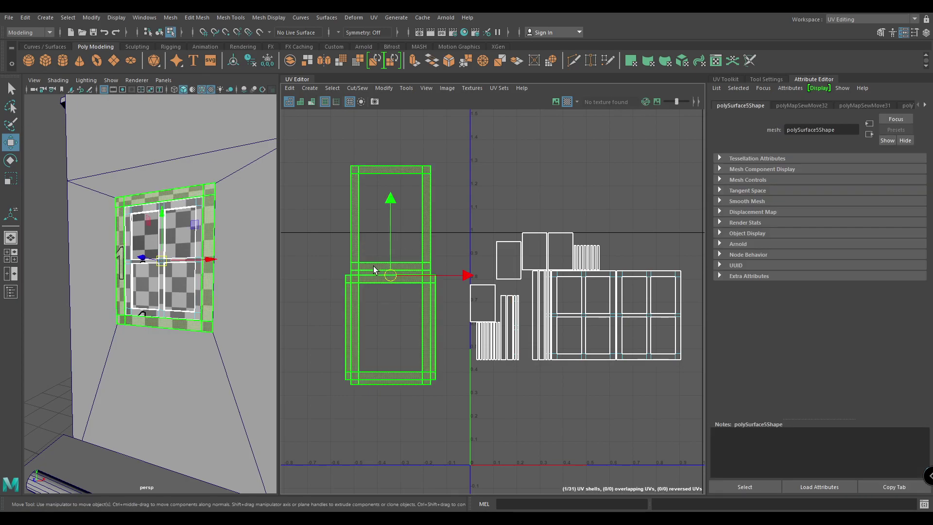
{"action": "right_click_drag", "start_coordinate": [431, 231], "coordinate": [436, 193]}
{"action": "left_click", "coordinate": [432, 207]}
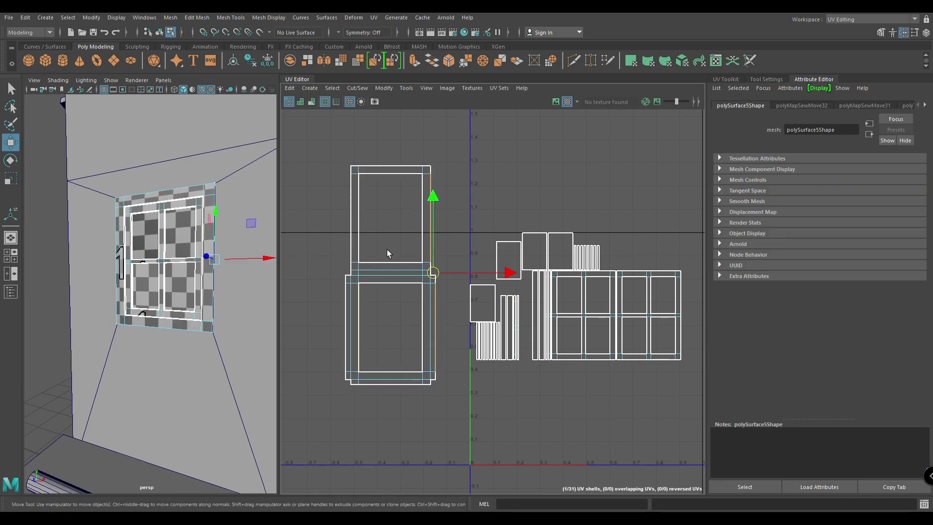
{"action": "left_click", "coordinate": [386, 262]}
{"action": "mouse_move", "coordinate": [389, 261]}
{"action": "right_mouse_down", "text": "shift"}
{"action": "mouse_move", "coordinate": [386, 235]}
{"action": "mouse_move", "coordinate": [411, 228]}
{"action": "mouse_move", "coordinate": [394, 263]}
{"action": "right_mouse_up", "text": "shift"}
{"action": "scroll", "coordinate": [441, 253], "scroll_direction": "down", "scroll_amount": 1}
- Move the window pane shell off to the right side
{"action": "left_click", "coordinate": [394, 262]}
{"action": "middle_click_drag", "start_coordinate": [615, 247], "coordinate": [510, 278], "text": "alt"}
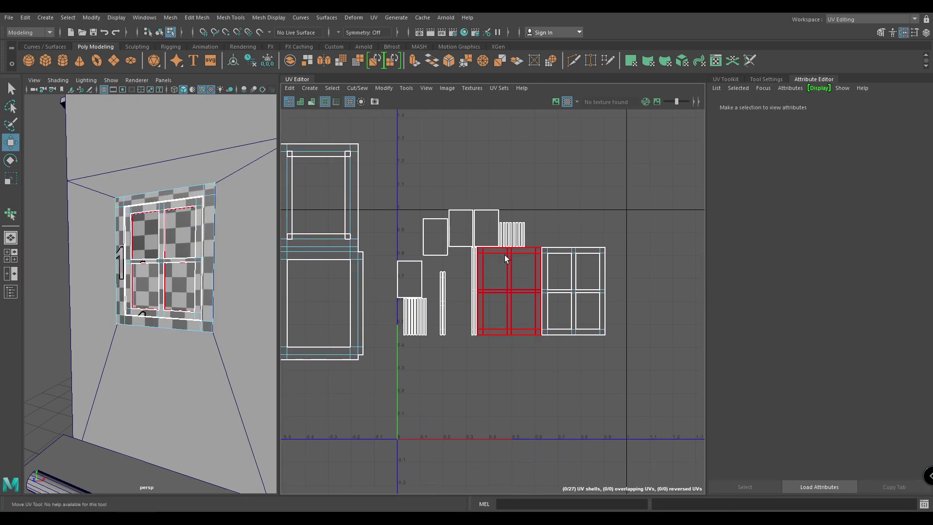
{"action": "left_click", "coordinate": [511, 278]}
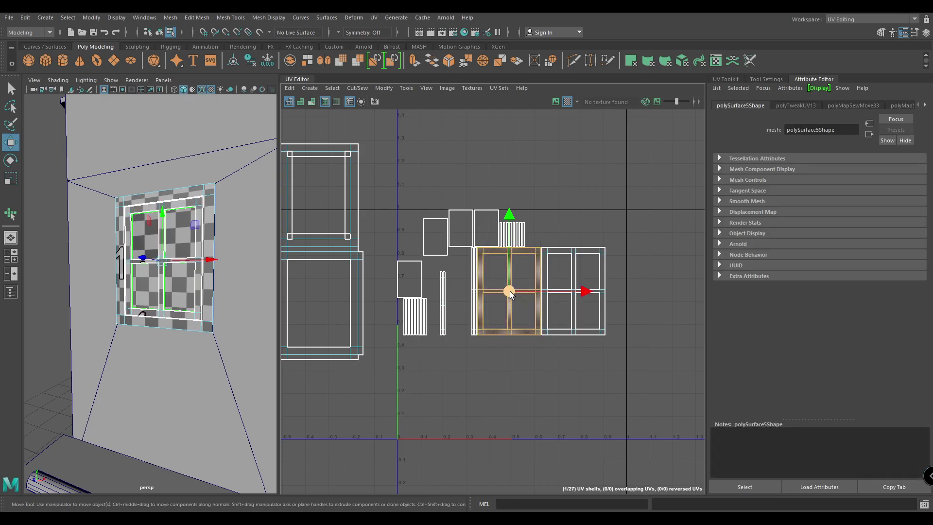
{"action": "left_click_drag", "start_coordinate": [509, 290], "coordinate": [701, 287]}
{"action": "middle_click_drag", "start_coordinate": [658, 283], "coordinate": [579, 290], "text": "alt"}
{"action": "right_click_drag", "start_coordinate": [580, 291], "coordinate": [620, 243]}
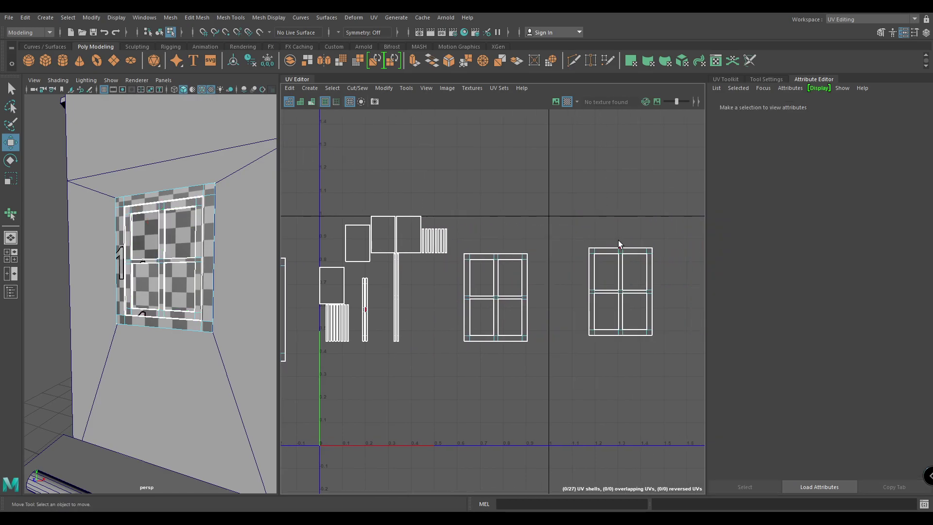
{"action": "left_click", "coordinate": [596, 249]}
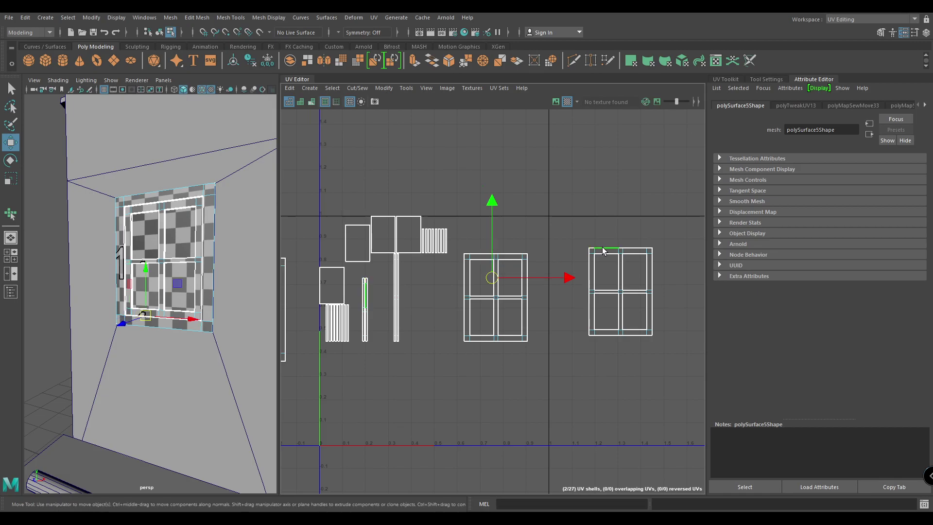
- Stack the two pane shells vertically and sew the loose strip shells onto the frame
{"action": "right_click_drag", "start_coordinate": [603, 213], "coordinate": [597, 177]}
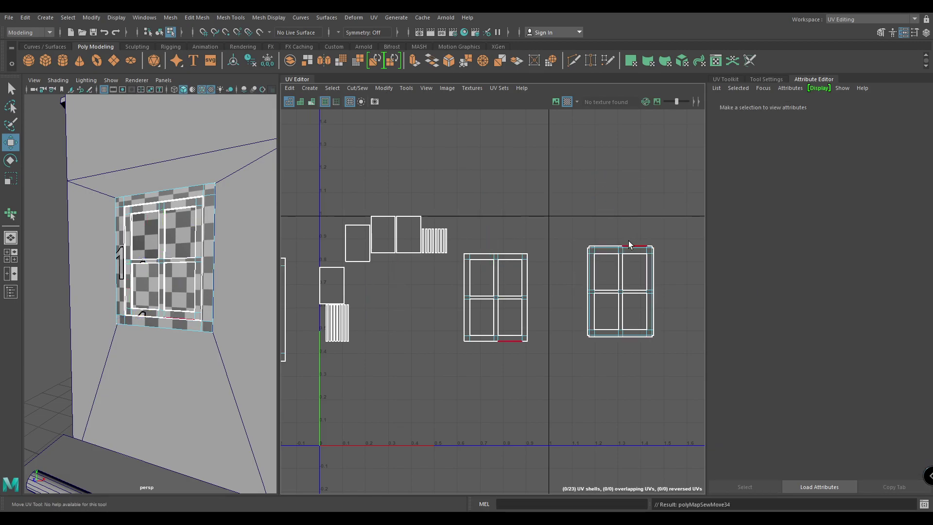
{"action": "key", "text": "w"}
{"action": "left_click", "coordinate": [652, 244]}
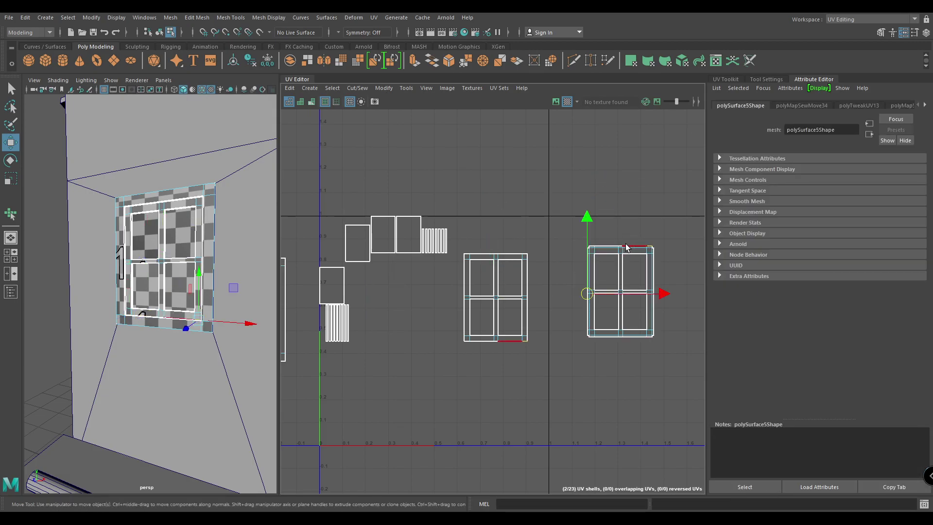
{"action": "right_click_drag", "start_coordinate": [593, 246], "coordinate": [615, 161]}
{"action": "middle_click_drag", "start_coordinate": [588, 276], "coordinate": [570, 311], "text": "alt"}
{"action": "key", "text": "w"}
{"action": "left_click", "coordinate": [590, 248]}
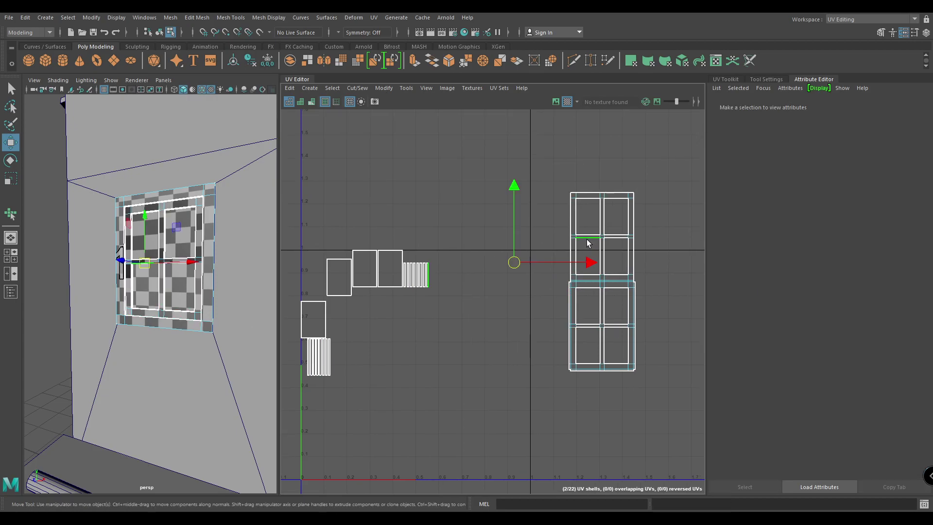
{"action": "left_click", "coordinate": [615, 244], "text": "shift"}
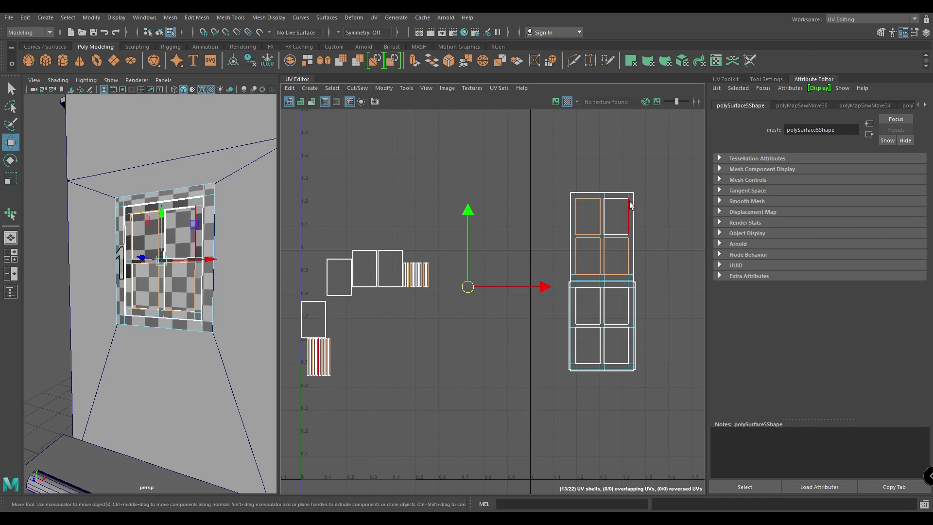
{"action": "right_click_drag", "start_coordinate": [625, 203], "coordinate": [628, 145]}
- Unfold the selected shell to remove distortion, then clear the UV selection
{"action": "left_click", "coordinate": [616, 286]}
{"action": "key", "text": "w"}
{"action": "right_click_drag", "start_coordinate": [605, 294], "coordinate": [562, 272]}
{"action": "right_click_drag", "start_coordinate": [552, 185], "coordinate": [453, 183], "text": "shift"}
{"action": "right_click_drag", "start_coordinate": [525, 241], "coordinate": [499, 224]}
{"action": "scroll", "coordinate": [518, 257], "scroll_direction": "up", "scroll_amount": 5}
- Select all six window UV shells and pack them with Layout
{"action": "scroll", "coordinate": [578, 266], "scroll_direction": "down", "scroll_amount": 8}
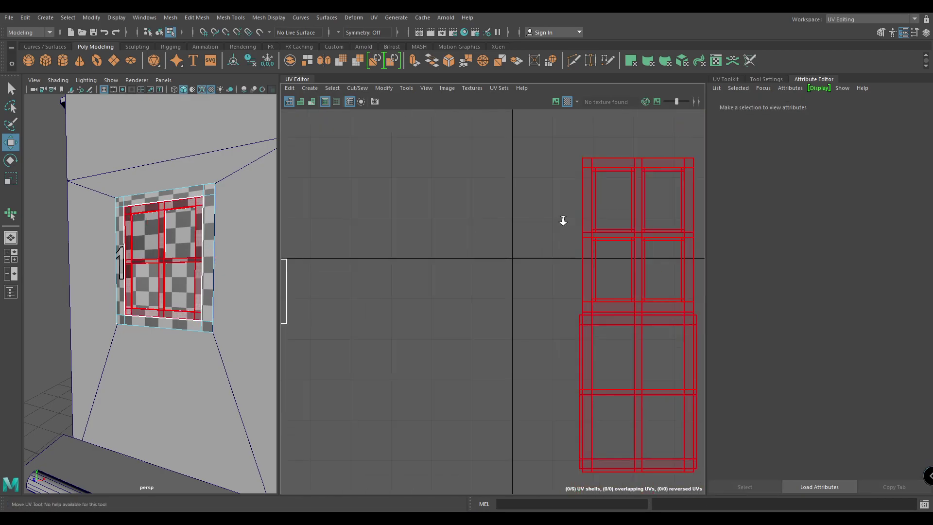
{"action": "right_click", "coordinate": [501, 227]}
{"action": "left_click", "coordinate": [447, 208]}
{"action": "left_click_drag", "start_coordinate": [350, 229], "coordinate": [664, 412]}
{"action": "right_click_drag", "start_coordinate": [589, 217], "coordinate": [456, 253], "text": "shift"}
- Move the small square shells to the right, down beside the pane shells
{"action": "scroll", "coordinate": [485, 331], "scroll_direction": "up", "scroll_amount": 5}
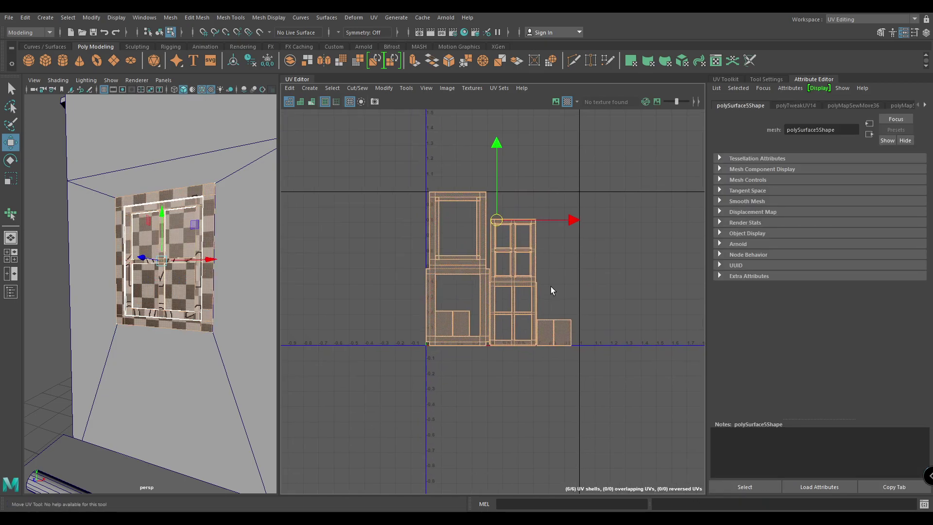
{"action": "right_click_drag", "start_coordinate": [427, 323], "coordinate": [385, 313]}
{"action": "left_click", "coordinate": [413, 335]}
{"action": "left_click", "coordinate": [417, 329]}
{"action": "left_click", "coordinate": [428, 335], "text": "shift"}
{"action": "left_click_drag", "start_coordinate": [428, 336], "coordinate": [557, 305]}
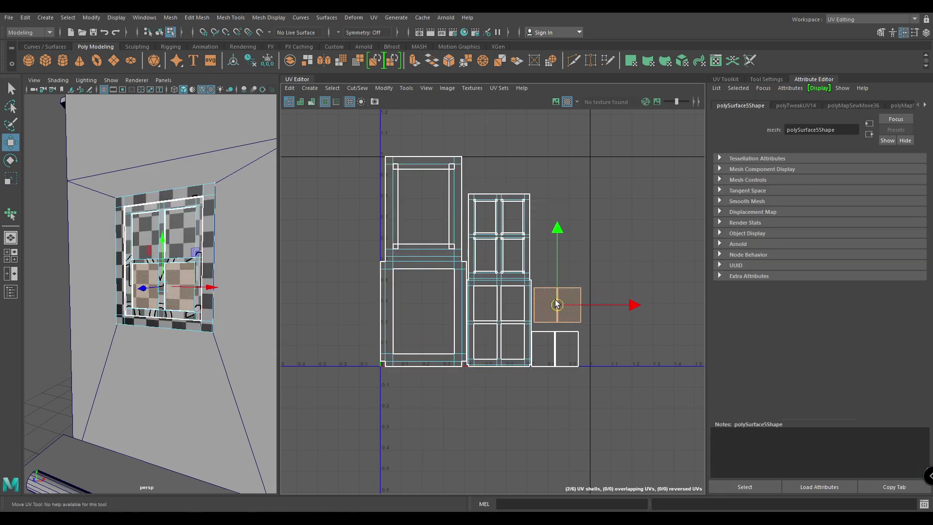
{"action": "left_click_drag", "start_coordinate": [544, 339], "coordinate": [556, 342]}
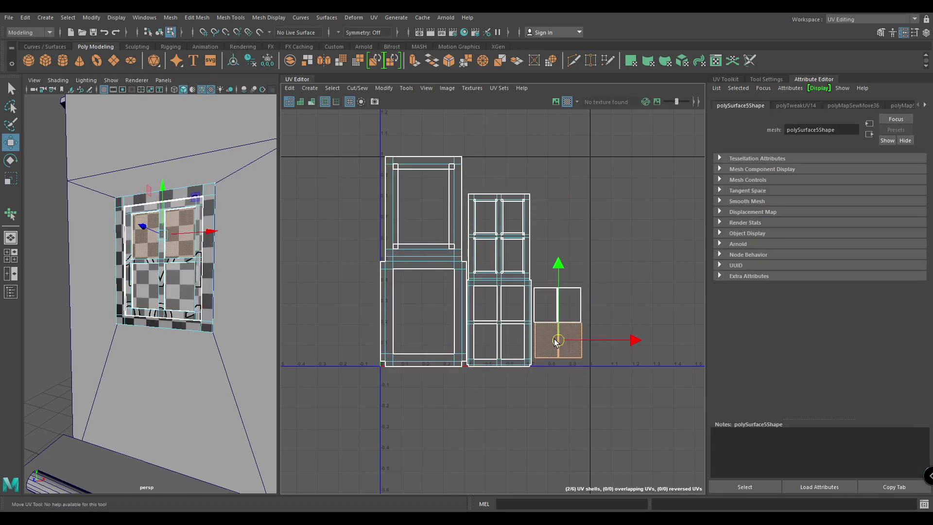
{"action": "left_click", "coordinate": [570, 359]}
{"action": "left_click_drag", "start_coordinate": [641, 342], "coordinate": [645, 344]}
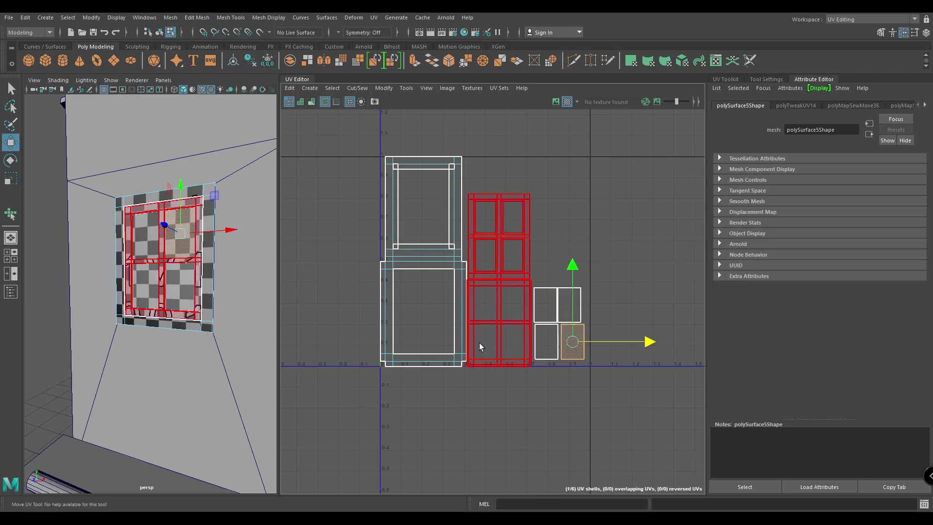
- Scale the left frame shell into place, then return to object selection
{"action": "left_click", "coordinate": [486, 313]}
{"action": "key", "text": "ctrl+F12"}
{"action": "left_click", "coordinate": [459, 245]}
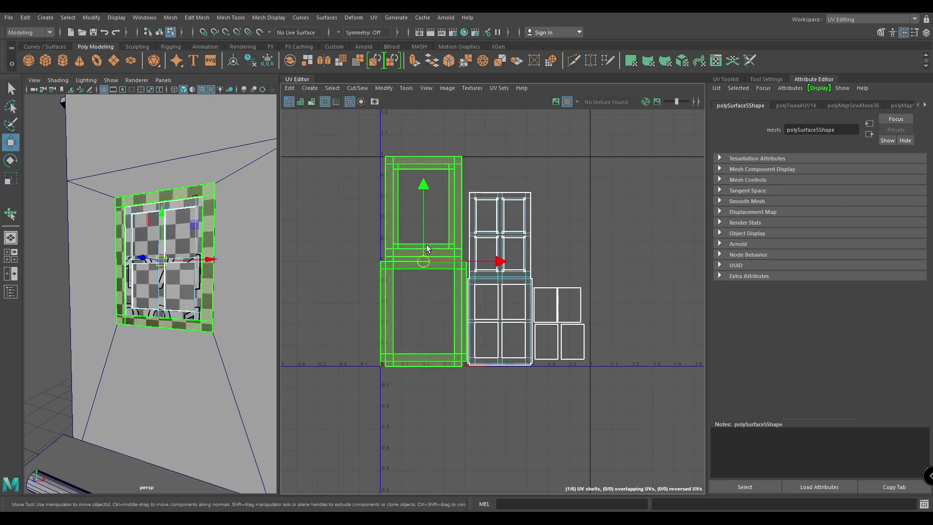
{"action": "key", "text": "r"}
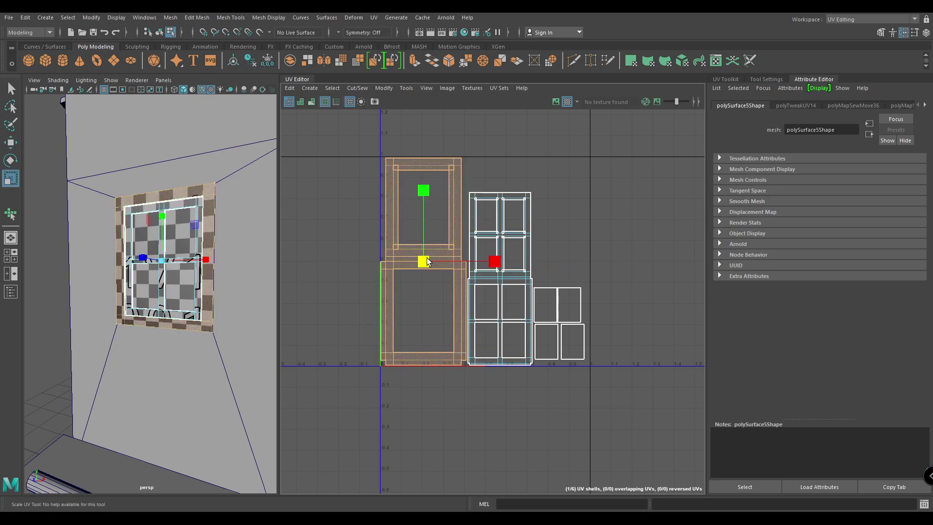
{"action": "key", "text": "ctrl+F12"}
{"action": "right_click_drag", "start_coordinate": [245, 232], "coordinate": [232, 301]}
{"action": "scroll", "coordinate": [231, 301], "scroll_direction": "down", "scroll_amount": 3}
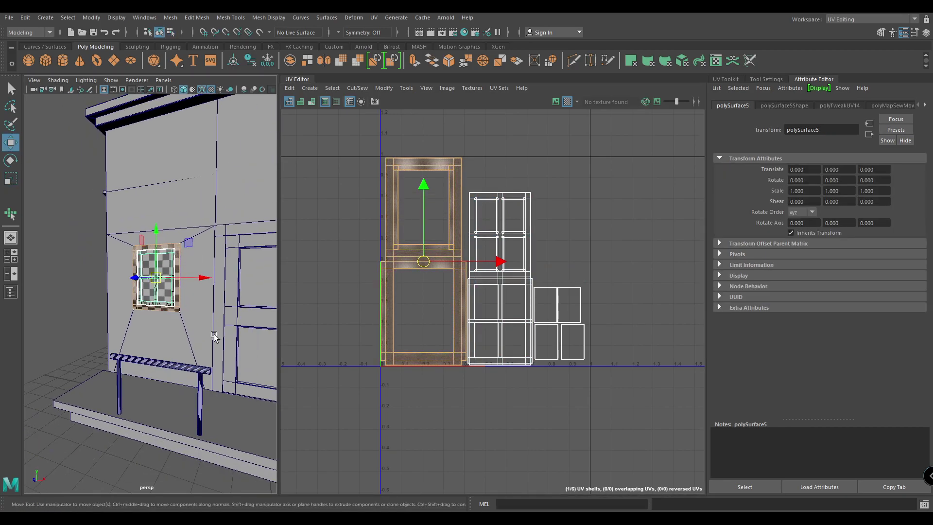
{"action": "scroll", "coordinate": [226, 379], "scroll_direction": "down", "scroll_amount": 3}
{"action": "scroll", "coordinate": [221, 385], "scroll_direction": "up", "scroll_amount": 4}
- Select the side wall and apply an Automatic UV projection
{"action": "left_click", "coordinate": [193, 431]}
{"action": "left_click_drag", "start_coordinate": [193, 431], "coordinate": [186, 313], "text": "alt"}
{"action": "left_click", "coordinate": [186, 313]}
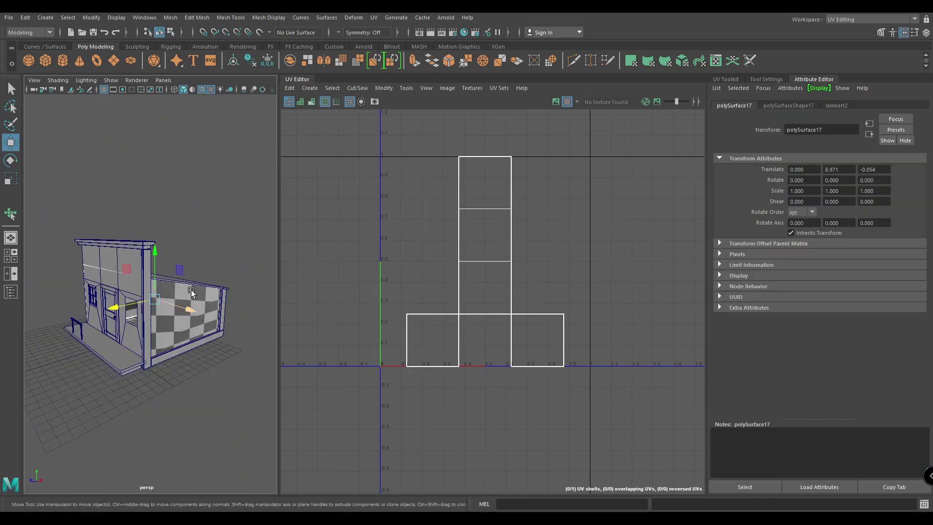
{"action": "scroll", "coordinate": [193, 295], "scroll_direction": "up", "scroll_amount": 5}
{"action": "left_click", "coordinate": [310, 88]}
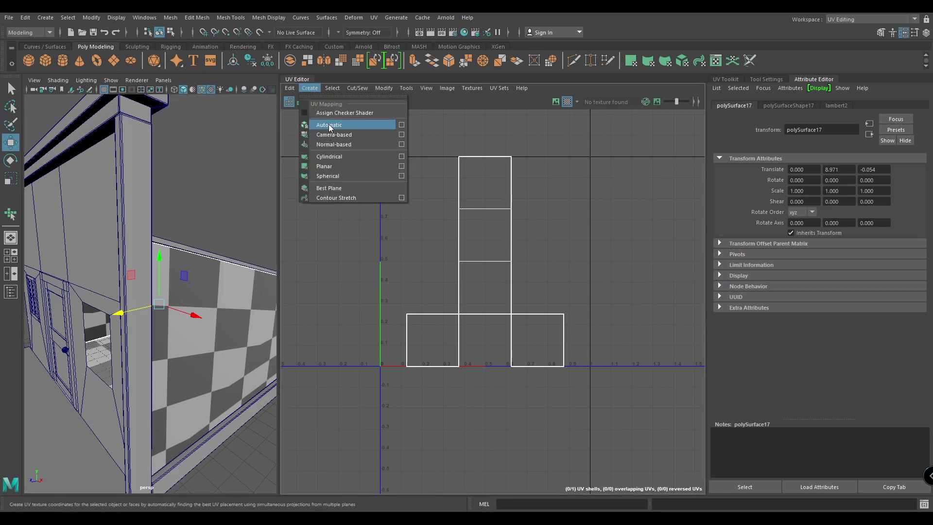
{"action": "left_click", "coordinate": [328, 123]}
- Move and Sew the right, trapezoid and upper-left wall pieces onto one shell
{"action": "left_click", "coordinate": [506, 299]}
{"action": "right_click_drag", "start_coordinate": [507, 299], "coordinate": [556, 346], "text": "shift"}
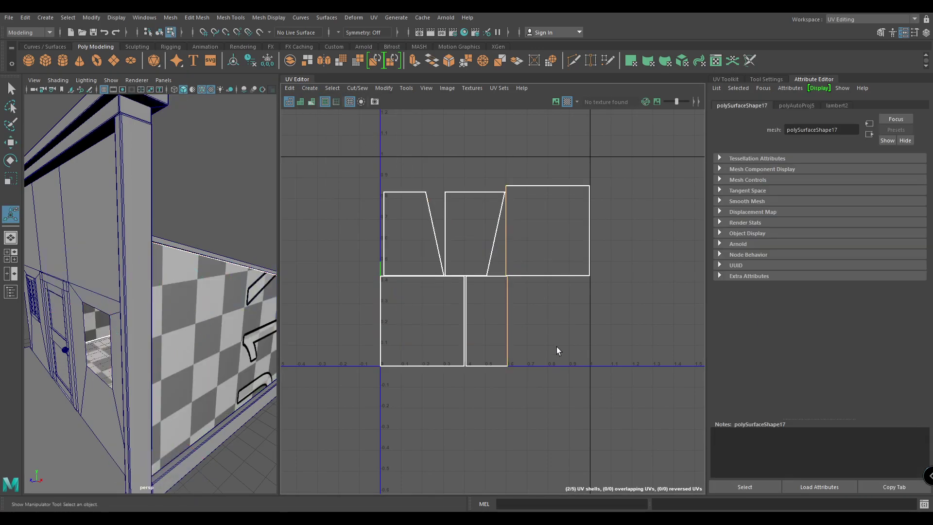
{"action": "key", "text": "w"}
{"action": "left_click", "coordinate": [465, 321]}
{"action": "right_click_drag", "start_coordinate": [464, 321], "coordinate": [482, 341], "text": "shift"}
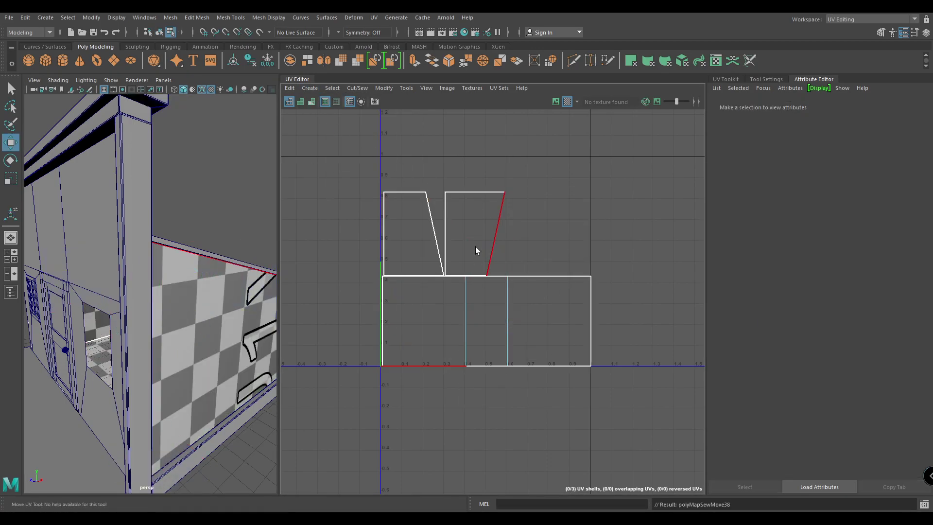
{"action": "left_click", "coordinate": [541, 276]}
{"action": "right_click_drag", "start_coordinate": [540, 276], "coordinate": [544, 229], "text": "shift"}
{"action": "left_click", "coordinate": [553, 375]}
{"action": "left_click", "coordinate": [554, 366]}
{"action": "right_click_drag", "start_coordinate": [558, 405], "coordinate": [554, 311], "text": "shift"}
{"action": "right_click_drag", "start_coordinate": [556, 270], "coordinate": [532, 296], "text": "shift"}
- Orient the wall shells straight, then select and zoom in on the counter top
{"action": "right_click_drag", "start_coordinate": [523, 210], "coordinate": [477, 375], "text": "shift"}
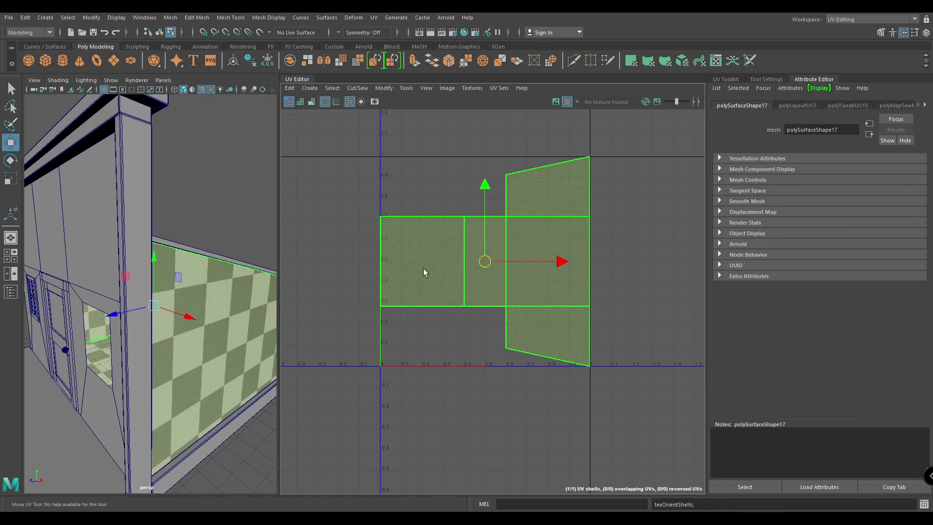
{"action": "right_click_drag", "start_coordinate": [198, 249], "coordinate": [243, 235]}
{"action": "left_click", "coordinate": [240, 235]}
{"action": "left_click_drag", "start_coordinate": [240, 235], "coordinate": [142, 309], "text": "alt"}
{"action": "left_click", "coordinate": [158, 296]}
{"action": "right_click_drag", "start_coordinate": [158, 296], "coordinate": [248, 187], "text": "alt"}
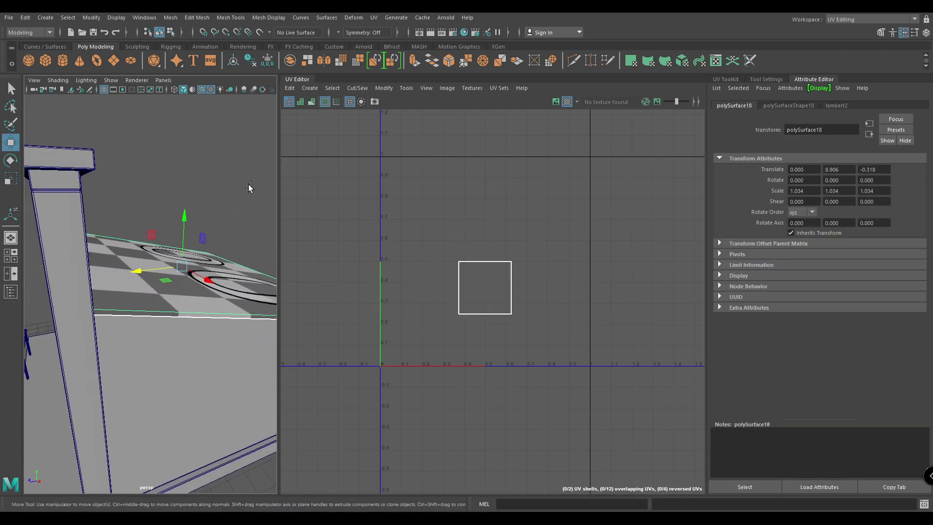
- Apply an Automatic UV projection to polySurface18
{"action": "left_click", "coordinate": [311, 88]}
{"action": "left_click", "coordinate": [336, 126]}
{"action": "right_click_drag", "start_coordinate": [471, 221], "coordinate": [470, 193]}
- Move and Sew the border edges so the pieces, including the V strip, merge into one shell
{"action": "left_click", "coordinate": [479, 292]}
{"action": "right_click_drag", "start_coordinate": [530, 335], "coordinate": [508, 171], "text": "shift"}
{"action": "left_click", "coordinate": [482, 282]}
{"action": "right_click_drag", "start_coordinate": [517, 327], "coordinate": [514, 178], "text": "shift"}
{"action": "left_click", "coordinate": [506, 261]}
{"action": "right_click_drag", "start_coordinate": [532, 293], "coordinate": [621, 216], "text": "shift"}
{"action": "left_click", "coordinate": [529, 366]}
{"action": "left_click", "coordinate": [576, 314]}
- Select the shell's right and seam edges, reviewing the edge options without changes
{"action": "left_click", "coordinate": [578, 281]}
{"action": "scroll", "coordinate": [583, 281], "scroll_direction": "up", "scroll_amount": 3}
{"action": "scroll", "coordinate": [650, 371], "scroll_direction": "up", "scroll_amount": 3}
{"action": "right_click", "coordinate": [483, 222]}
{"action": "left_click", "coordinate": [483, 195]}
{"action": "left_click", "coordinate": [477, 292]}
{"action": "left_click", "coordinate": [489, 197]}
- Move and Sew the edges at the seam corner and frame the whole shell
{"action": "left_click", "coordinate": [478, 202]}
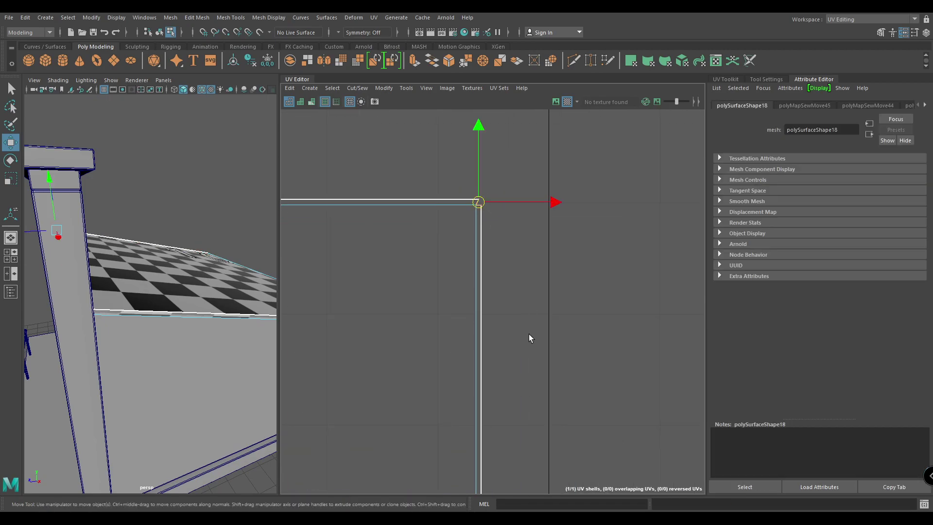
{"action": "scroll", "coordinate": [544, 338], "scroll_direction": "down", "scroll_amount": 2}
{"action": "scroll", "coordinate": [558, 248], "scroll_direction": "up", "scroll_amount": 2}
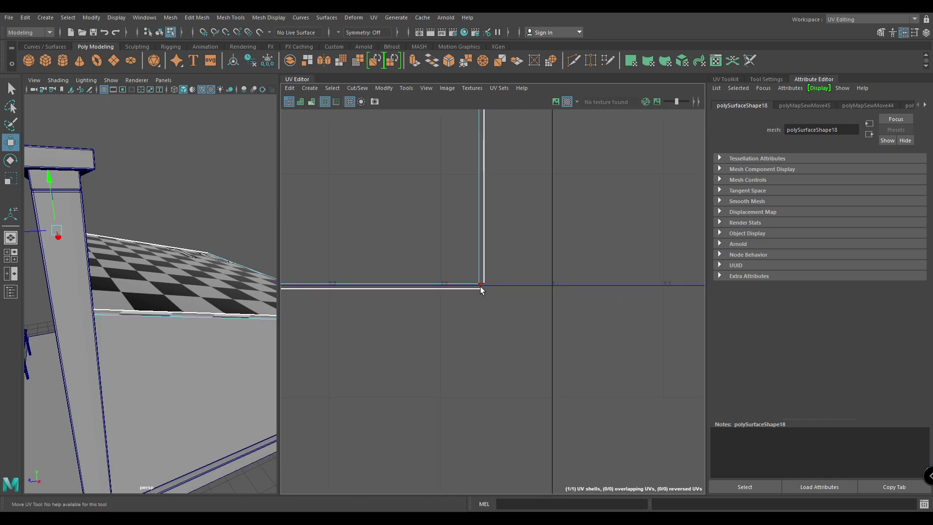
{"action": "left_click", "coordinate": [481, 287]}
{"action": "right_click", "coordinate": [502, 314], "text": "shift"}
{"action": "left_click", "coordinate": [500, 290]}
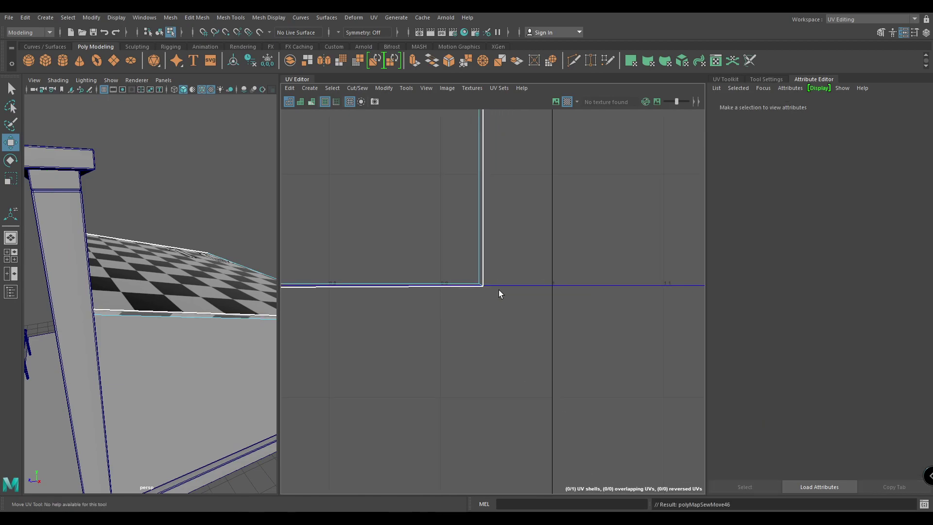
{"action": "key", "text": "f"}
- Unfold, orient and lay out the sewn shell across the 0–1 UV space
{"action": "key", "text": "F8"}
{"action": "left_click", "coordinate": [446, 253]}
{"action": "right_click_drag", "start_coordinate": [523, 153], "coordinate": [368, 173], "text": "shift"}
{"action": "right_click_drag", "start_coordinate": [471, 195], "coordinate": [476, 329], "text": "shift"}
{"action": "right_click_drag", "start_coordinate": [485, 219], "coordinate": [485, 221], "text": "shift"}
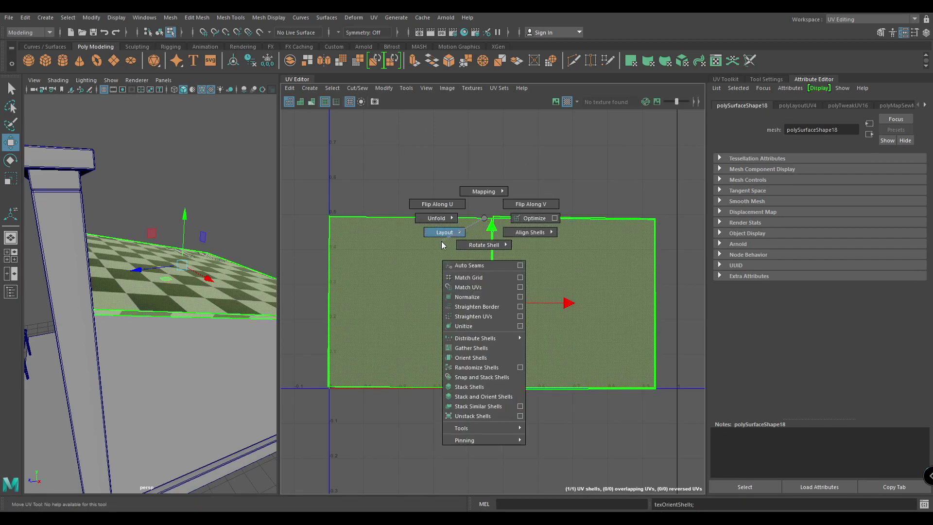
{"action": "right_click_drag", "start_coordinate": [443, 245], "coordinate": [443, 245], "text": "shift"}
- Return to Object Mode and orbit around the storefront
{"action": "left_click_drag", "start_coordinate": [146, 272], "coordinate": [198, 238], "text": "alt"}
{"action": "right_click_drag", "start_coordinate": [199, 238], "coordinate": [235, 209]}
{"action": "left_click", "coordinate": [229, 293]}
{"action": "left_click_drag", "start_coordinate": [229, 297], "coordinate": [181, 324], "text": "alt"}
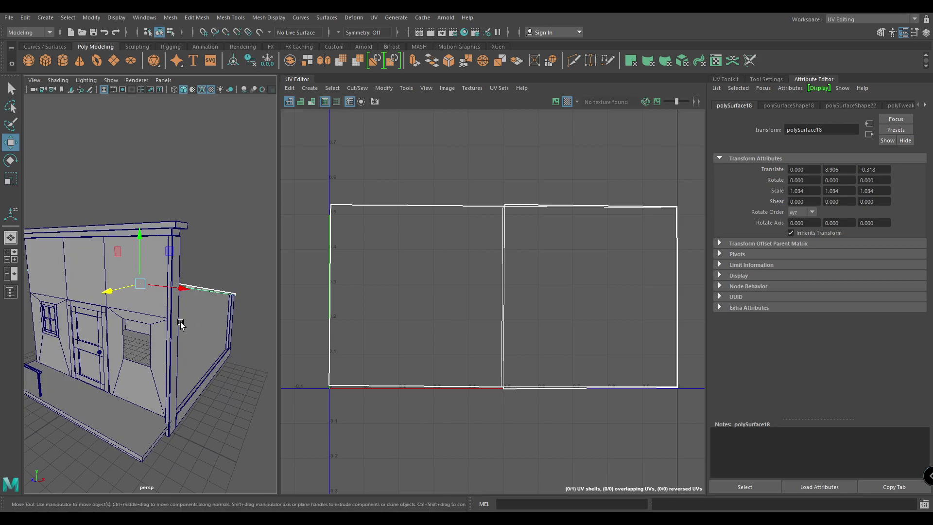
{"action": "left_click_drag", "start_coordinate": [209, 386], "coordinate": [151, 324], "text": "alt"}
- Combine the baseboard trim pieces into one mesh and apply Automatic UV projection
{"action": "left_click", "coordinate": [194, 404]}
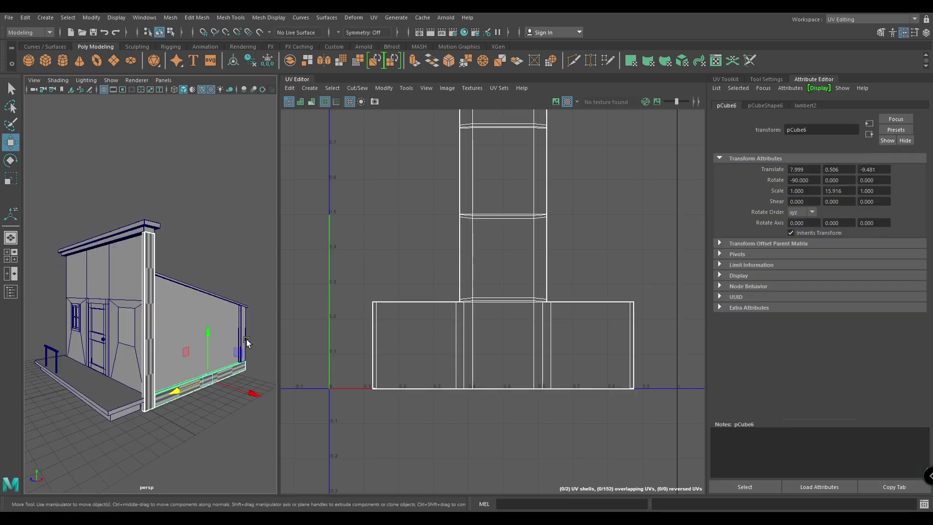
{"action": "right_click", "coordinate": [264, 306], "text": "shift"}
{"action": "right_click_drag", "start_coordinate": [250, 439], "coordinate": [245, 463], "text": "shift"}
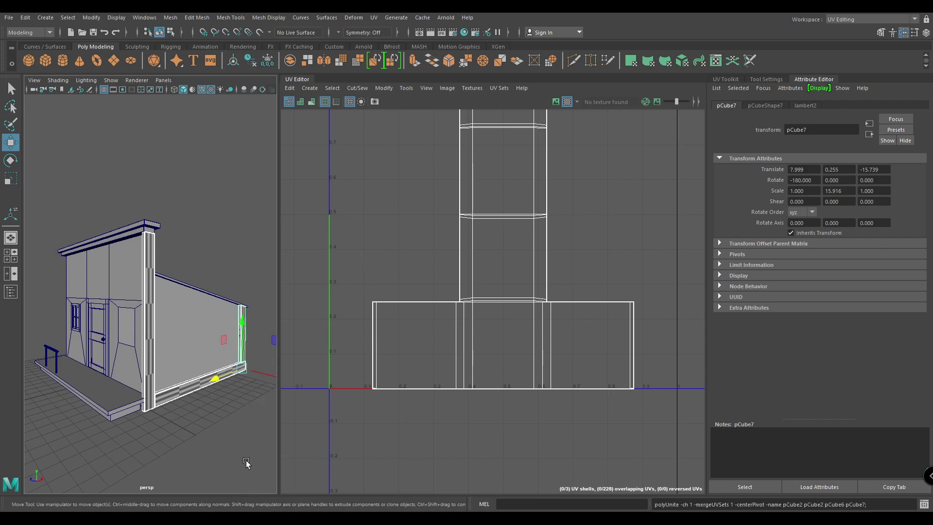
{"action": "right_click", "coordinate": [308, 103]}
{"action": "left_click", "coordinate": [325, 124]}
- Move the leftmost UV shell off to the left, clear of the other shells
{"action": "right_click_drag", "start_coordinate": [464, 221], "coordinate": [421, 249]}
{"action": "left_click", "coordinate": [421, 249]}
{"action": "key", "text": "w"}
{"action": "middle_click_drag", "start_coordinate": [421, 250], "coordinate": [447, 198], "text": "alt"}
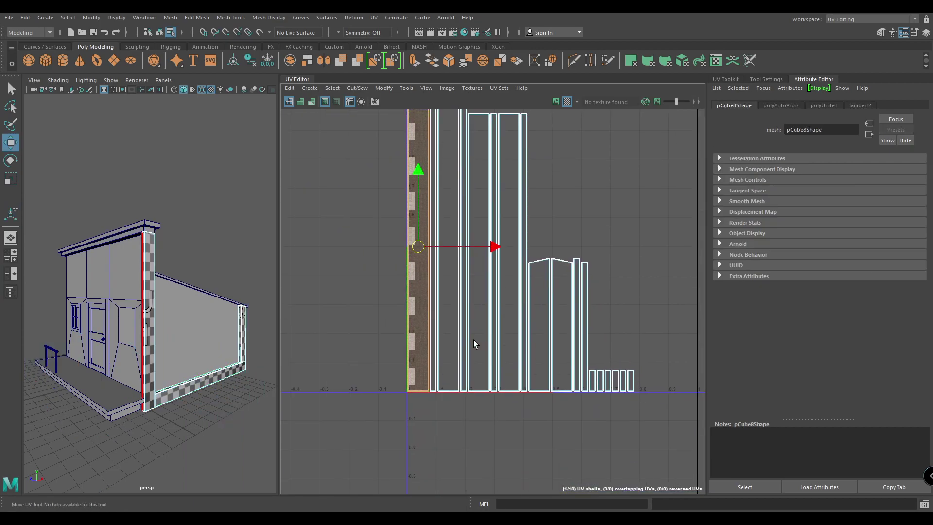
{"action": "middle_click_drag", "start_coordinate": [489, 282], "coordinate": [534, 311], "text": "alt"}
{"action": "left_click_drag", "start_coordinate": [537, 307], "coordinate": [420, 307]}
- Move and sew the left shell onto the other shells along its border edges
{"action": "right_click_drag", "start_coordinate": [396, 258], "coordinate": [389, 217]}
{"action": "left_click", "coordinate": [361, 223]}
{"action": "right_click", "coordinate": [397, 257], "text": "shift"}
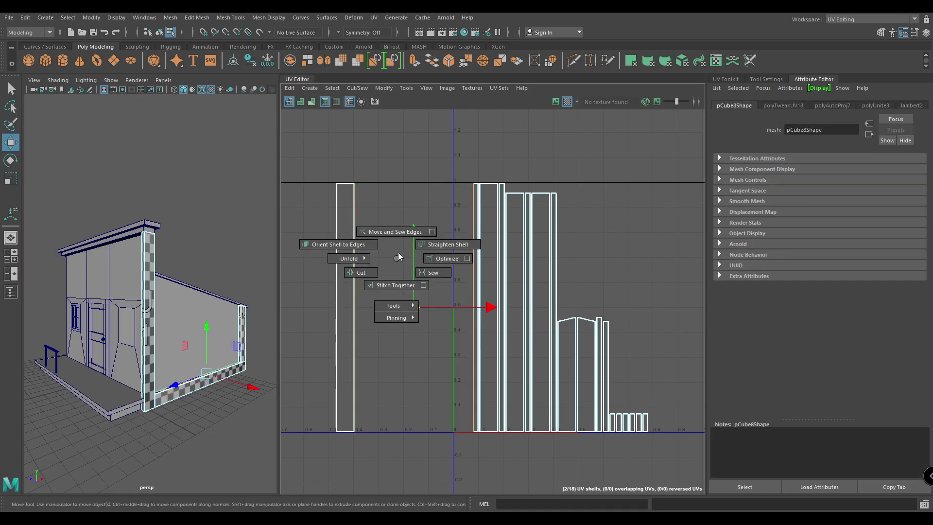
{"action": "right_click_drag", "start_coordinate": [397, 255], "coordinate": [404, 231], "text": "shift"}
{"action": "left_click", "coordinate": [449, 261]}
{"action": "left_click", "coordinate": [443, 233]}
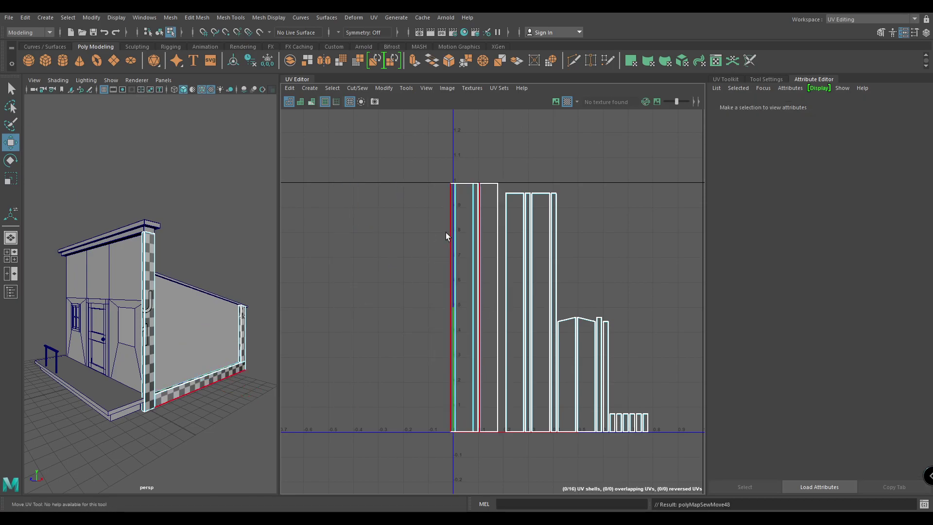
{"action": "left_click", "coordinate": [445, 236]}
{"action": "right_click_drag", "start_coordinate": [439, 276], "coordinate": [418, 128], "text": "shift"}
- Shift the left shell further left and select its top edge
{"action": "right_click_drag", "start_coordinate": [441, 206], "coordinate": [414, 199]}
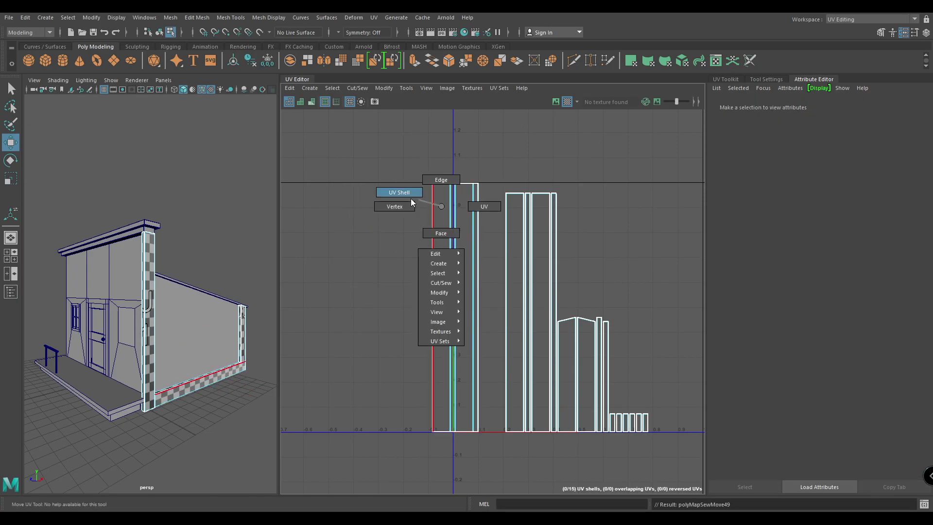
{"action": "left_click", "coordinate": [468, 218]}
{"action": "middle_click_drag", "start_coordinate": [491, 275], "coordinate": [487, 254], "text": "alt"}
{"action": "left_click_drag", "start_coordinate": [487, 254], "coordinate": [476, 261]}
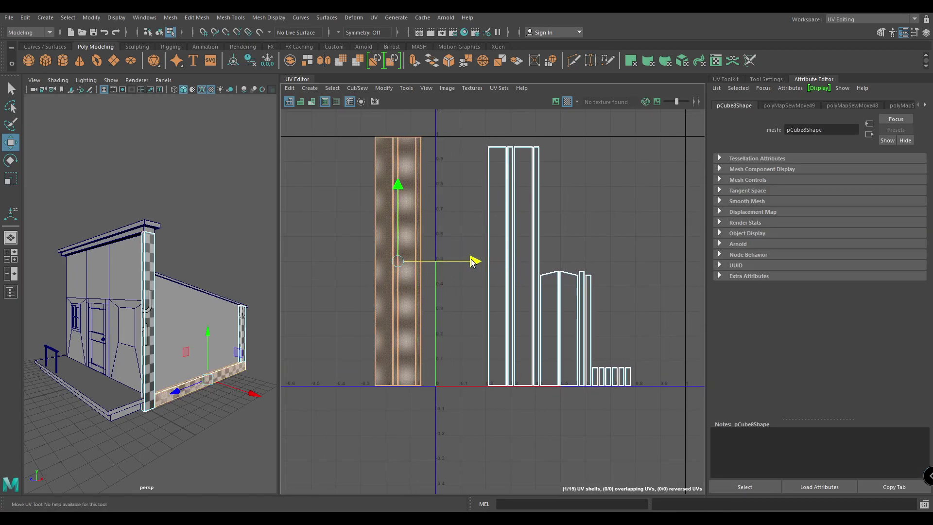
{"action": "middle_click_drag", "start_coordinate": [447, 234], "coordinate": [462, 287], "text": "alt"}
{"action": "right_click_drag", "start_coordinate": [416, 209], "coordinate": [421, 180]}
{"action": "left_click", "coordinate": [409, 187]}
{"action": "middle_click_drag", "start_coordinate": [410, 185], "coordinate": [417, 348], "text": "alt"}
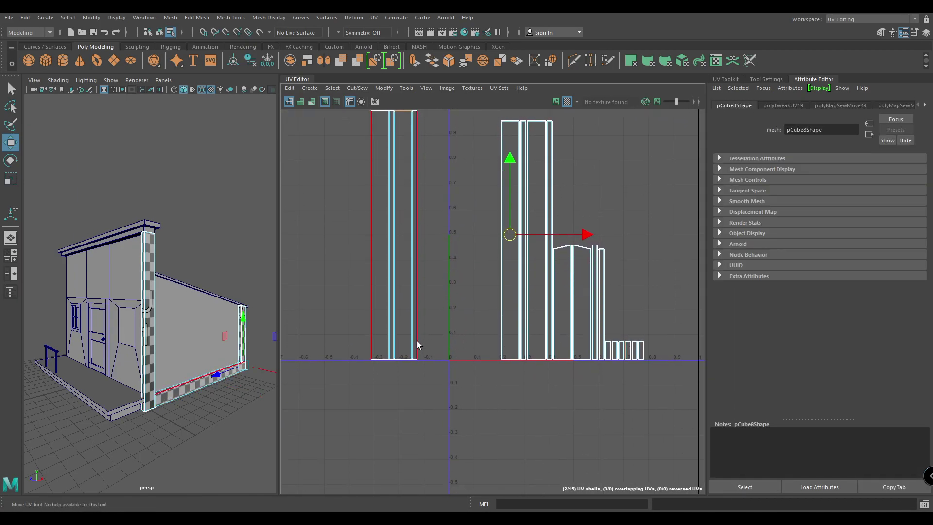
{"action": "left_click", "coordinate": [418, 394]}
{"action": "scroll", "coordinate": [428, 265], "scroll_direction": "down", "scroll_amount": 2}
- Move and sew neighbouring shells together along their shared vertical edges
{"action": "left_click", "coordinate": [491, 256]}
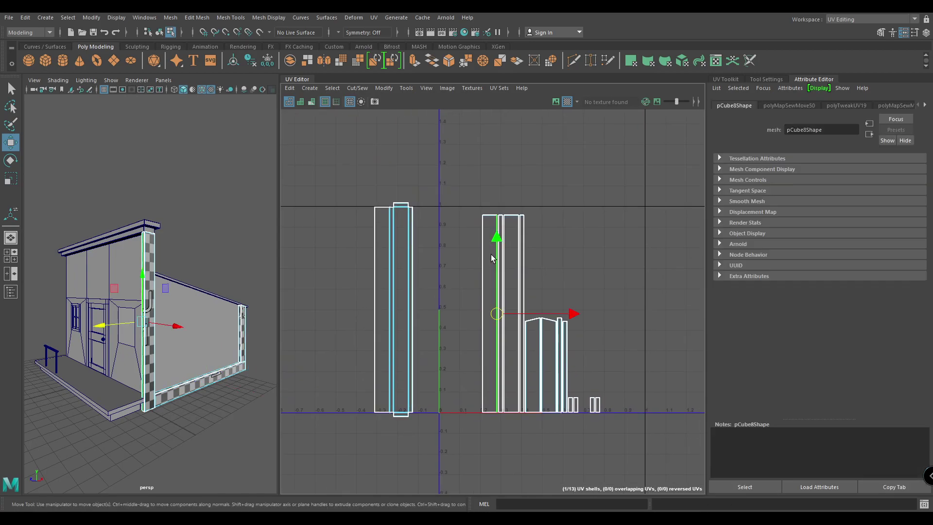
{"action": "left_click", "coordinate": [497, 246]}
{"action": "right_click_drag", "start_coordinate": [497, 246], "coordinate": [509, 215], "text": "shift"}
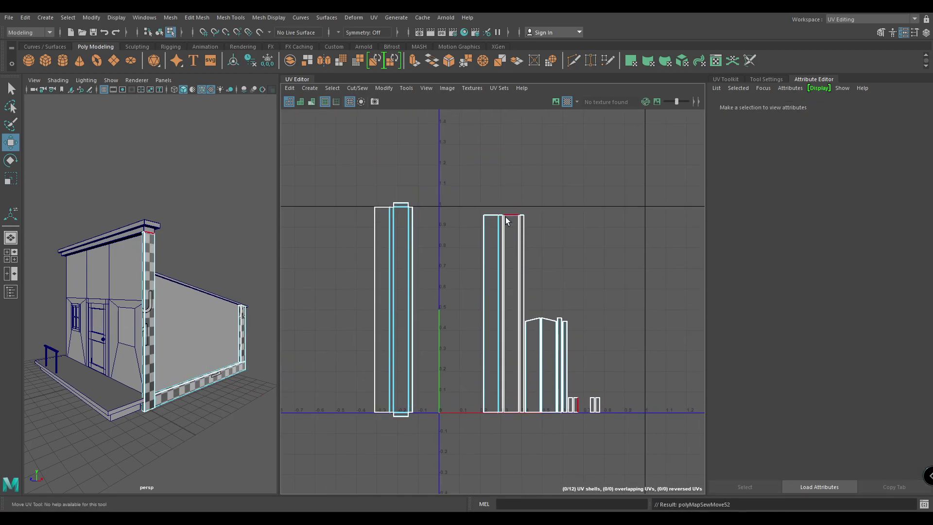
{"action": "left_click", "coordinate": [504, 235]}
{"action": "left_click", "coordinate": [491, 168]}
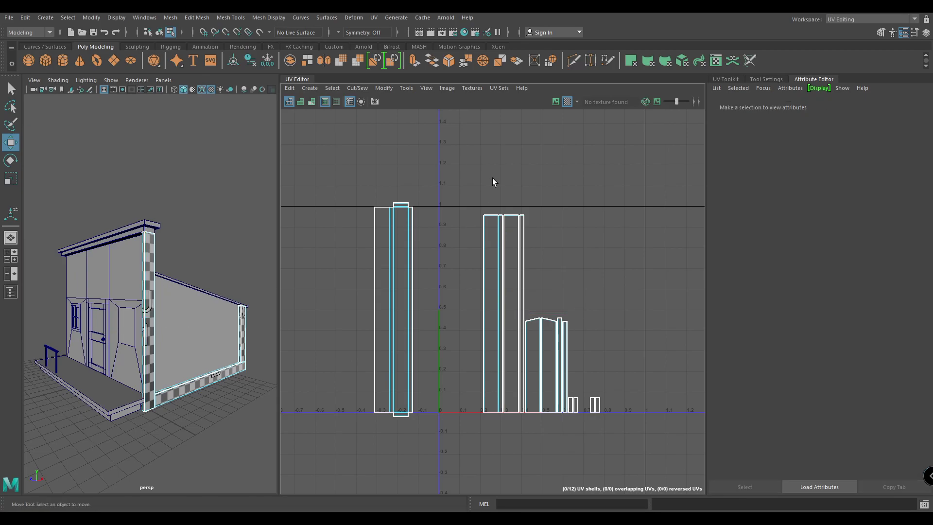
{"action": "left_click", "coordinate": [501, 220]}
{"action": "right_click_drag", "start_coordinate": [502, 221], "coordinate": [515, 214], "text": "shift"}
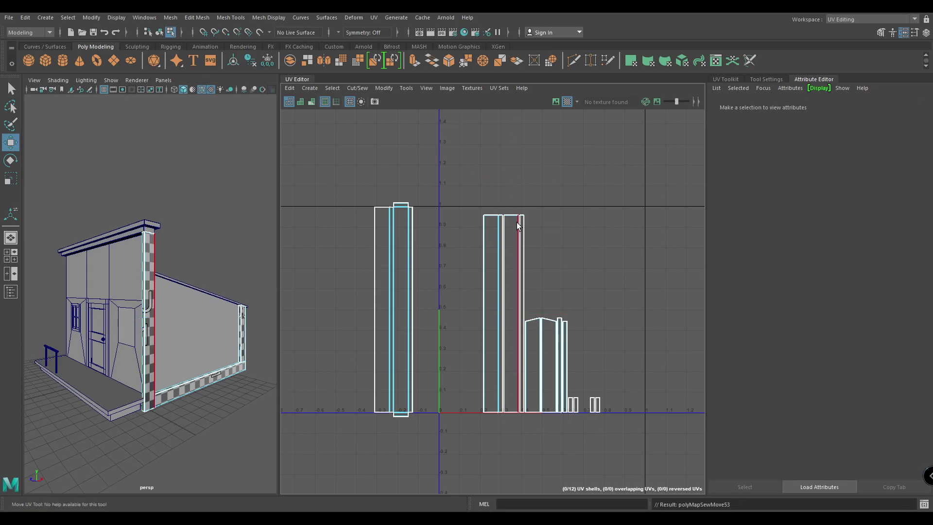
{"action": "left_click", "coordinate": [504, 230]}
{"action": "left_click", "coordinate": [498, 200]}
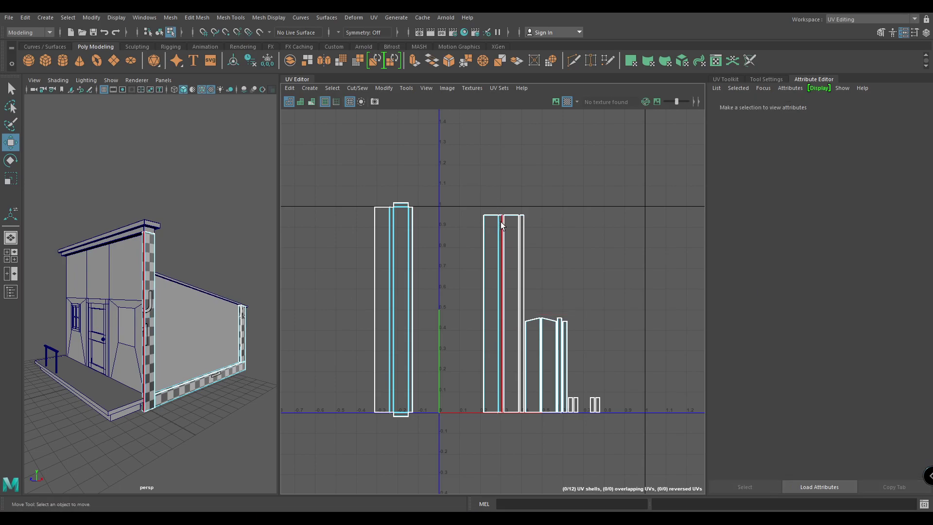
{"action": "left_click", "coordinate": [504, 221]}
{"action": "mouse_move", "coordinate": [503, 222]}
{"action": "right_mouse_down", "text": "shift"}
{"action": "mouse_move", "coordinate": [516, 201]}
{"action": "mouse_move", "coordinate": [516, 214]}
{"action": "right_mouse_up", "text": "shift"}
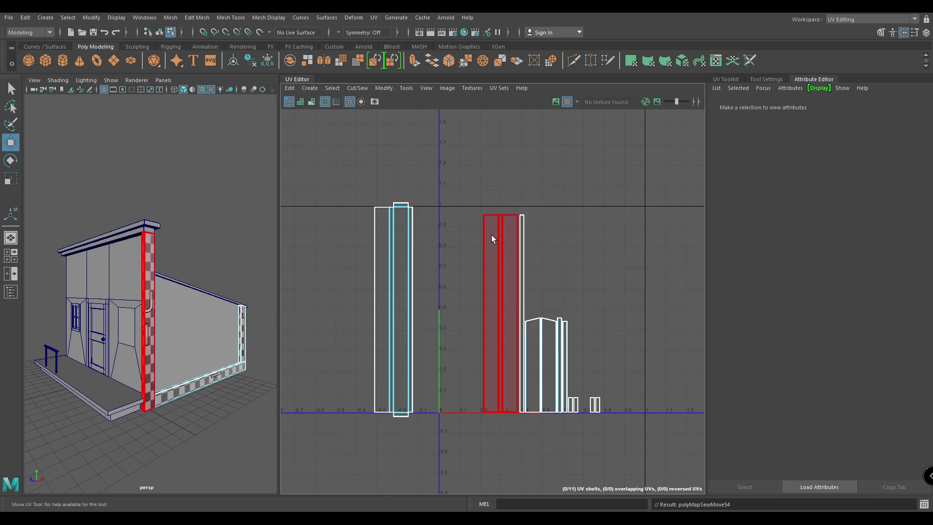
- Align the merged shell's left edge to U=0 and sew the small shell onto the middle shell
{"action": "left_click", "coordinate": [491, 238]}
{"action": "left_click_drag", "start_coordinate": [491, 238], "coordinate": [444, 237]}
{"action": "left_click", "coordinate": [470, 210]}
{"action": "left_click", "coordinate": [464, 215]}
{"action": "right_click_drag", "start_coordinate": [468, 422], "coordinate": [477, 411], "text": "shift"}
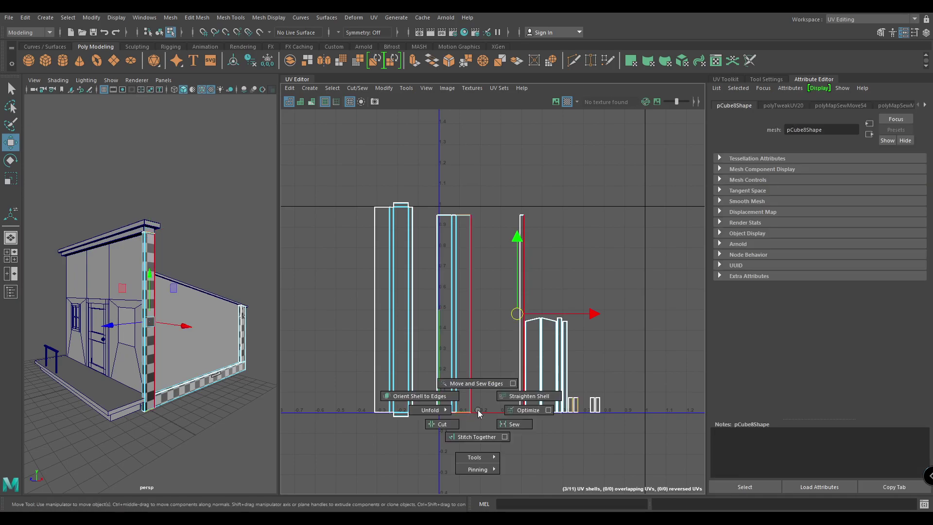
{"action": "left_click", "coordinate": [482, 228]}
- Sew the thin shells onto the middle shell and onto each other
{"action": "left_click", "coordinate": [523, 232]}
{"action": "right_click_drag", "start_coordinate": [544, 246], "coordinate": [552, 237], "text": "shift"}
{"action": "left_click", "coordinate": [549, 173]}
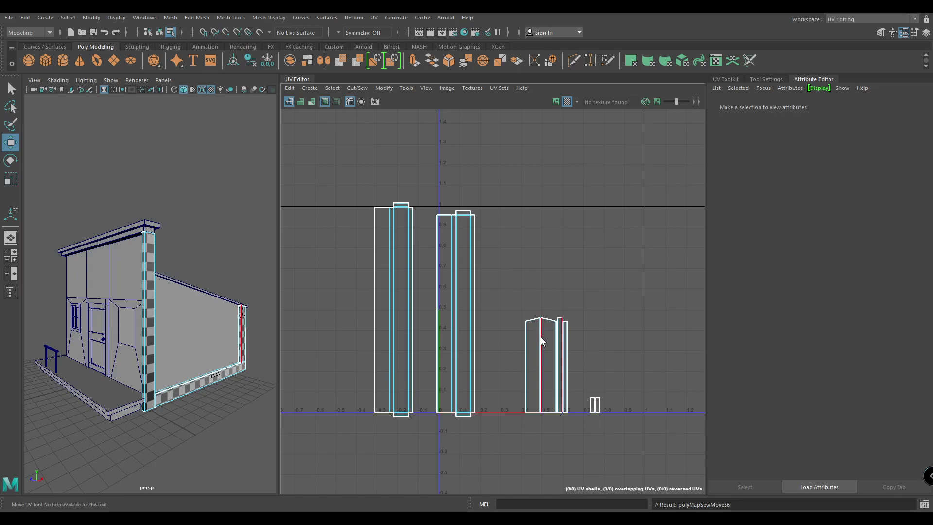
{"action": "left_click", "coordinate": [567, 340]}
{"action": "left_click", "coordinate": [572, 330]}
{"action": "right_click_drag", "start_coordinate": [576, 345], "coordinate": [573, 292], "text": "shift"}
{"action": "left_click", "coordinate": [566, 337]}
- Sew the merged shell onto its neighbour and the small shell onto the bottom edge
{"action": "left_click", "coordinate": [525, 349]}
{"action": "right_click_drag", "start_coordinate": [525, 349], "coordinate": [583, 285], "text": "shift"}
{"action": "left_click", "coordinate": [583, 284]}
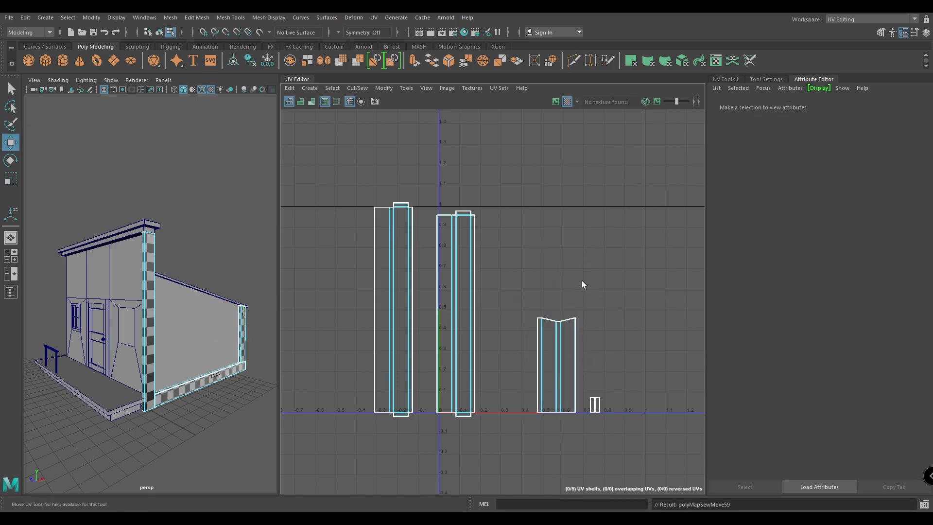
{"action": "left_click", "coordinate": [567, 416]}
{"action": "right_click_drag", "start_coordinate": [567, 415], "coordinate": [563, 375], "text": "shift"}
{"action": "left_click", "coordinate": [552, 424]}
- Unfold, orient upright and lay out all three shells in the 0–1 square, then deselect
{"action": "key", "text": "w"}
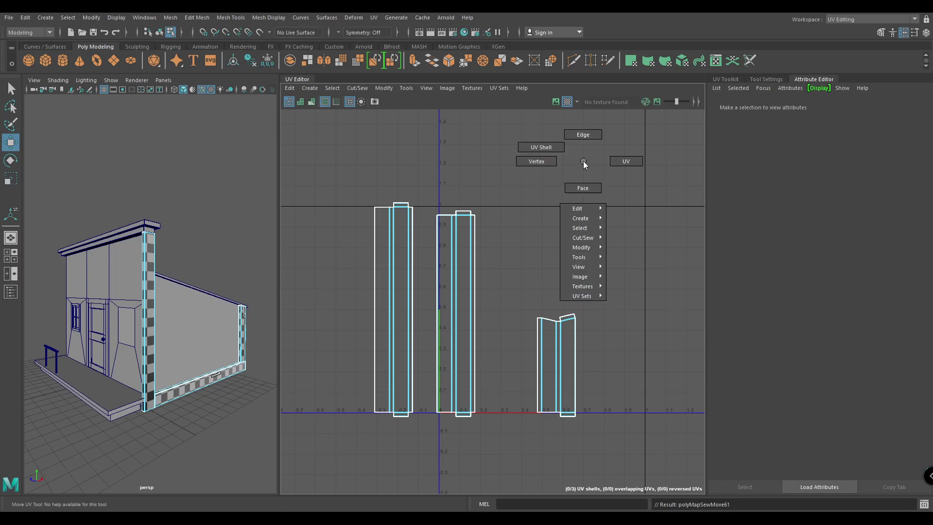
{"action": "left_click_drag", "start_coordinate": [603, 146], "coordinate": [368, 345]}
{"action": "right_click_drag", "start_coordinate": [521, 135], "coordinate": [385, 135], "text": "shift"}
{"action": "right_click_drag", "start_coordinate": [481, 204], "coordinate": [370, 243], "text": "shift"}
{"action": "left_click_drag", "start_coordinate": [170, 228], "coordinate": [206, 229], "text": "alt"}
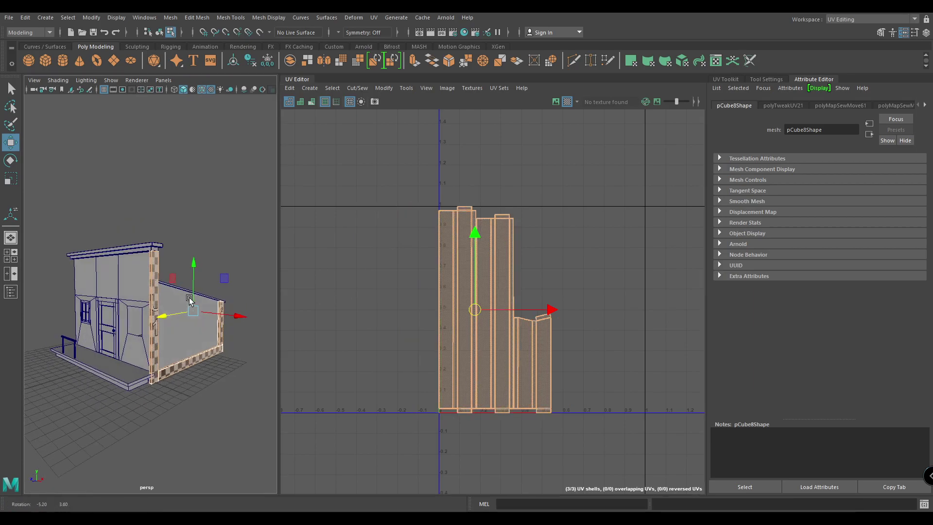
{"action": "left_click", "coordinate": [252, 214]}
- Select the top roof beam pCube1 and apply Automatic UV projection
{"action": "left_click_drag", "start_coordinate": [200, 314], "coordinate": [204, 308], "text": "alt"}
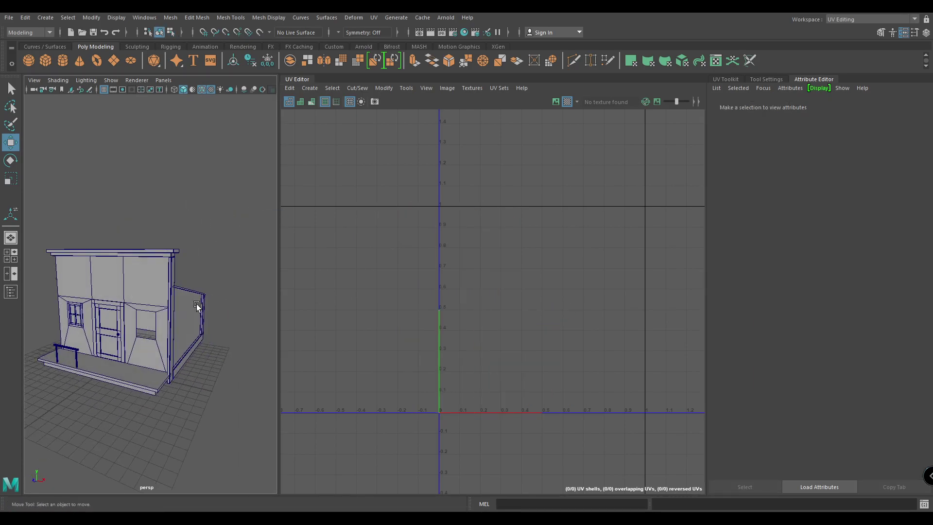
{"action": "right_click_drag", "start_coordinate": [205, 307], "coordinate": [193, 351], "text": "alt"}
{"action": "left_click_drag", "start_coordinate": [193, 351], "coordinate": [208, 187], "text": "alt"}
{"action": "left_click", "coordinate": [188, 246]}
{"action": "left_click", "coordinate": [313, 89]}
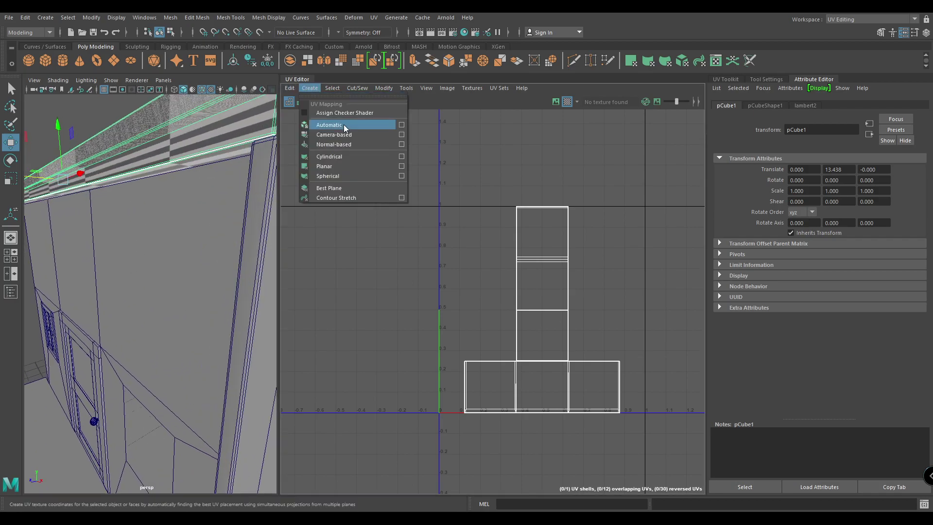
{"action": "left_click", "coordinate": [345, 124]}
- Move and sew the roof beam's adjacent UV shells together in pairs
{"action": "scroll", "coordinate": [563, 296], "scroll_direction": "up", "scroll_amount": 2}
{"action": "left_click", "coordinate": [557, 205]}
{"action": "left_click", "coordinate": [469, 255]}
{"action": "right_click_drag", "start_coordinate": [476, 290], "coordinate": [457, 104], "text": "shift"}
{"action": "key", "text": "w"}
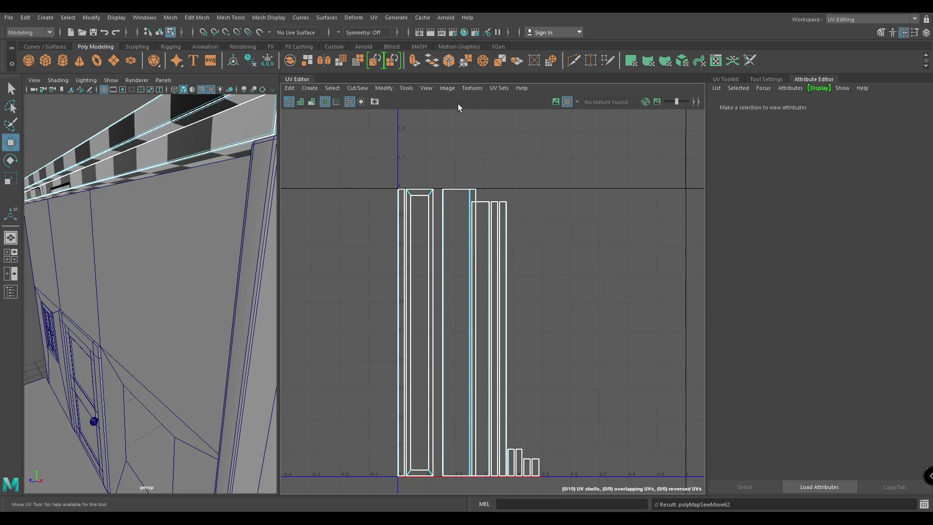
{"action": "left_click", "coordinate": [505, 264]}
{"action": "right_click_drag", "start_coordinate": [506, 264], "coordinate": [442, 206], "text": "shift"}
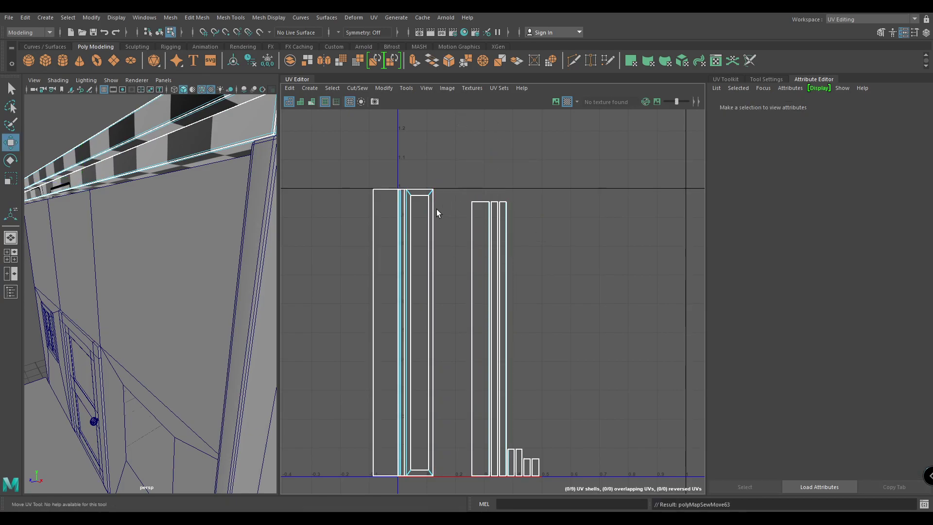
{"action": "left_click", "coordinate": [373, 217]}
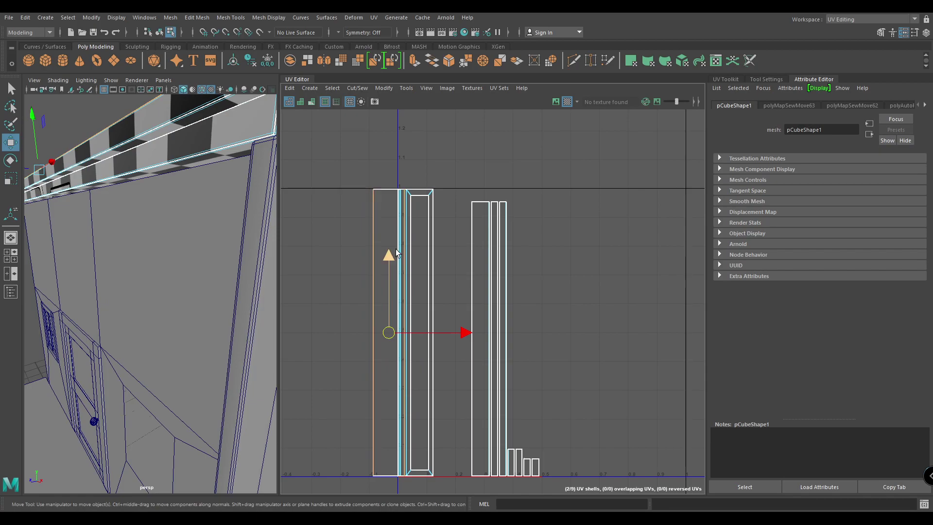
{"action": "right_click_drag", "start_coordinate": [405, 250], "coordinate": [389, 247], "text": "shift"}
- Sew the shells together along a full edge loop
{"action": "left_click", "coordinate": [373, 254]}
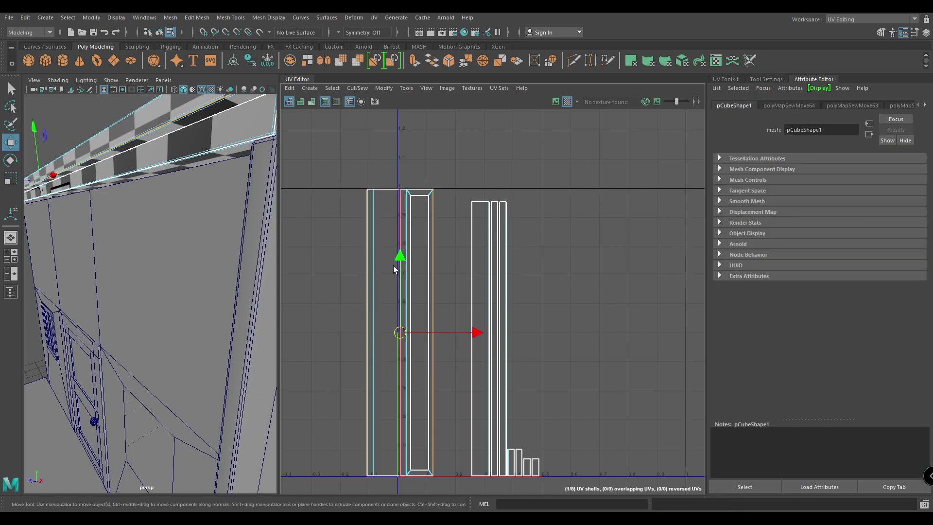
{"action": "double_click", "coordinate": [411, 210]}
{"action": "right_click_drag", "start_coordinate": [433, 285], "coordinate": [425, 206], "text": "shift"}
{"action": "middle_click_drag", "start_coordinate": [473, 333], "coordinate": [486, 280], "text": "alt"}
- Select the trim shells and open the Unfold UVs Options
{"action": "right_click_drag", "start_coordinate": [446, 250], "coordinate": [399, 235]}
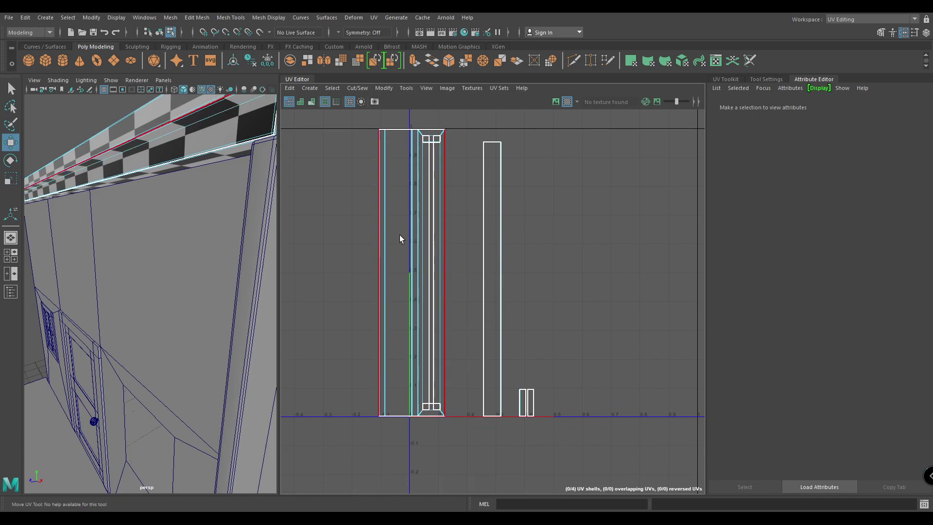
{"action": "left_click", "coordinate": [399, 234]}
{"action": "right_click_drag", "start_coordinate": [436, 183], "coordinate": [331, 187], "text": "shift"}
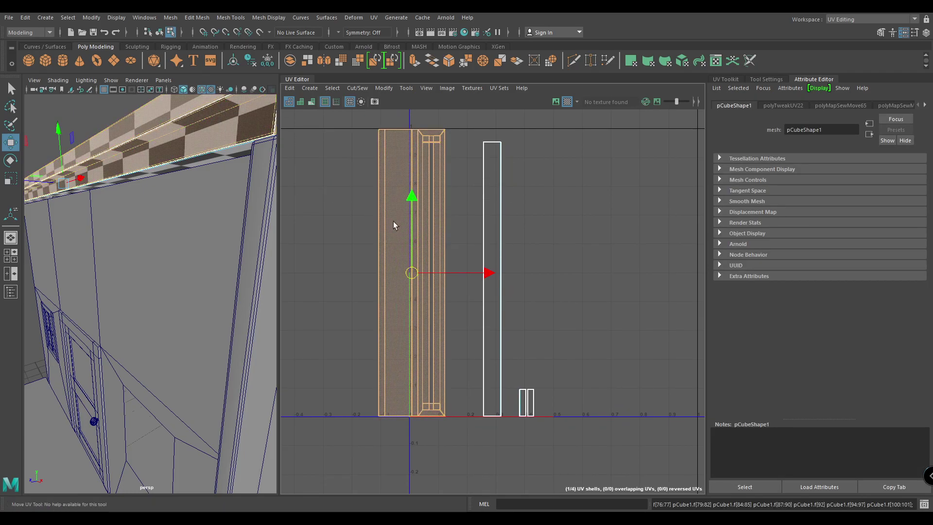
{"action": "right_click_drag", "start_coordinate": [459, 183], "coordinate": [378, 188], "text": "shift"}
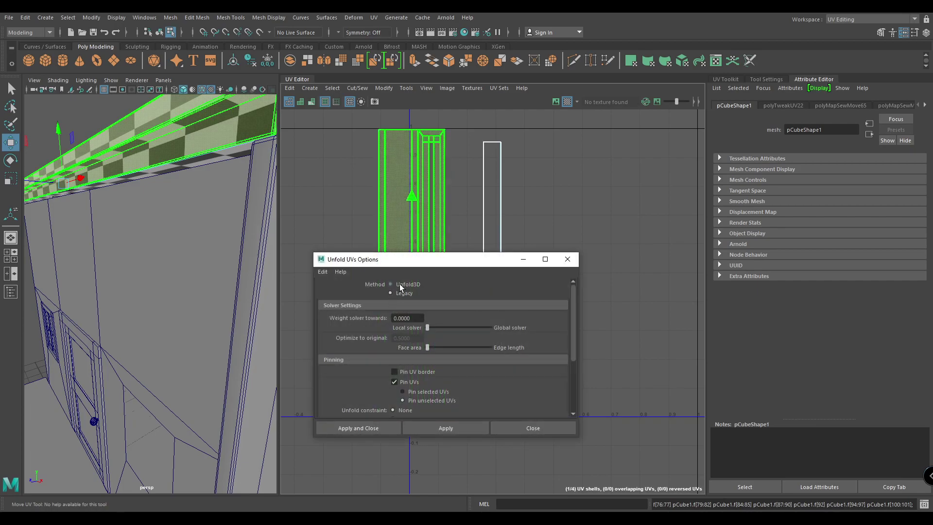
- Unfold the trim shell using the Unfold3D method
{"action": "left_click", "coordinate": [399, 283]}
{"action": "left_click", "coordinate": [454, 428]}
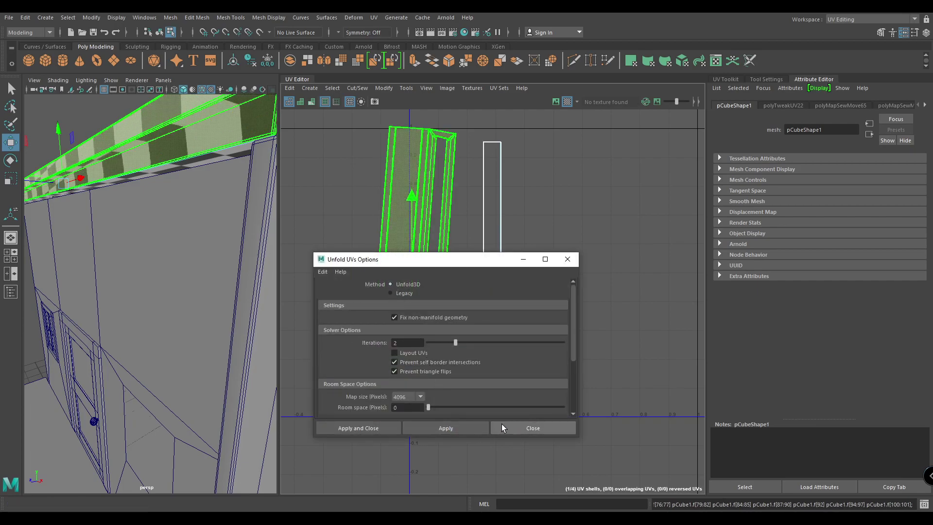
{"action": "left_click", "coordinate": [530, 428]}
- Sew the loose rectangle onto the tilted shell
{"action": "left_click", "coordinate": [432, 240]}
{"action": "left_click", "coordinate": [434, 241]}
{"action": "left_click", "coordinate": [434, 308]}
{"action": "left_click", "coordinate": [434, 308]}
{"action": "right_click_drag", "start_coordinate": [445, 313], "coordinate": [436, 259], "text": "shift"}
- Unfold the trim beam's UV shell into a straight strip
{"action": "right_click_drag", "start_coordinate": [390, 223], "coordinate": [386, 209]}
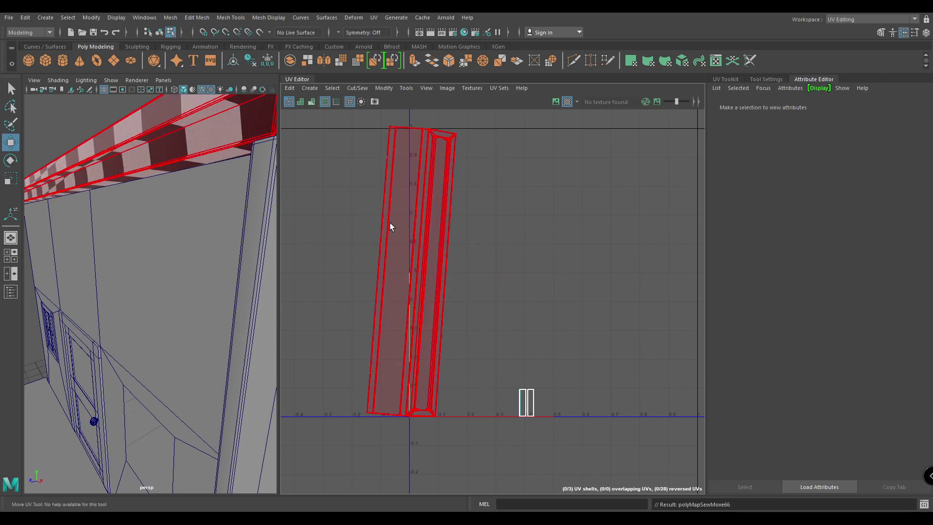
{"action": "left_click", "coordinate": [389, 223]}
{"action": "right_click_drag", "start_coordinate": [428, 181], "coordinate": [363, 179], "text": "shift"}
{"action": "right_click_drag", "start_coordinate": [507, 185], "coordinate": [506, 157]}
- Sew the remaining pieces into one shell and unfold it again
{"action": "left_click", "coordinate": [394, 126]}
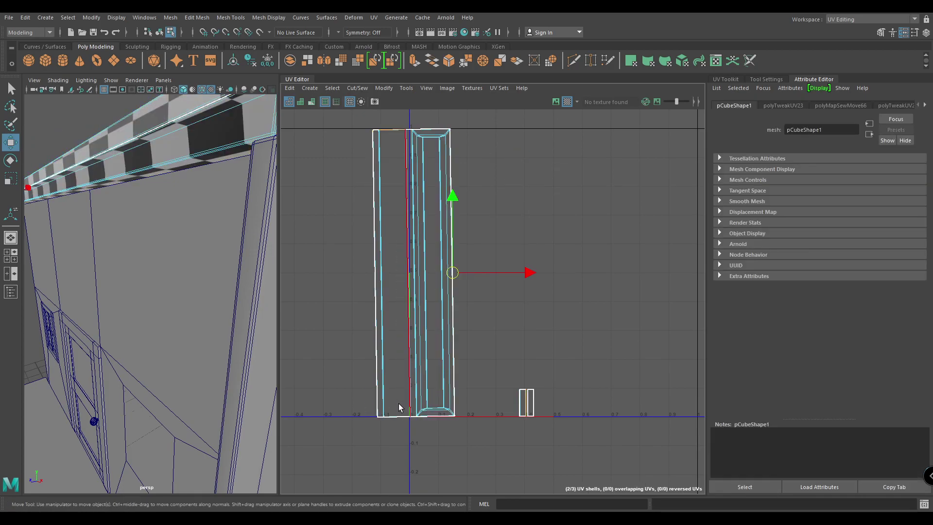
{"action": "right_click_drag", "start_coordinate": [408, 449], "coordinate": [426, 235]}
{"action": "left_click", "coordinate": [376, 217]}
{"action": "left_click_drag", "start_coordinate": [272, 252], "coordinate": [238, 229], "text": "alt"}
{"action": "right_click_drag", "start_coordinate": [475, 229], "coordinate": [359, 233], "text": "shift"}
{"action": "right_click_drag", "start_coordinate": [509, 211], "coordinate": [493, 334], "text": "shift"}
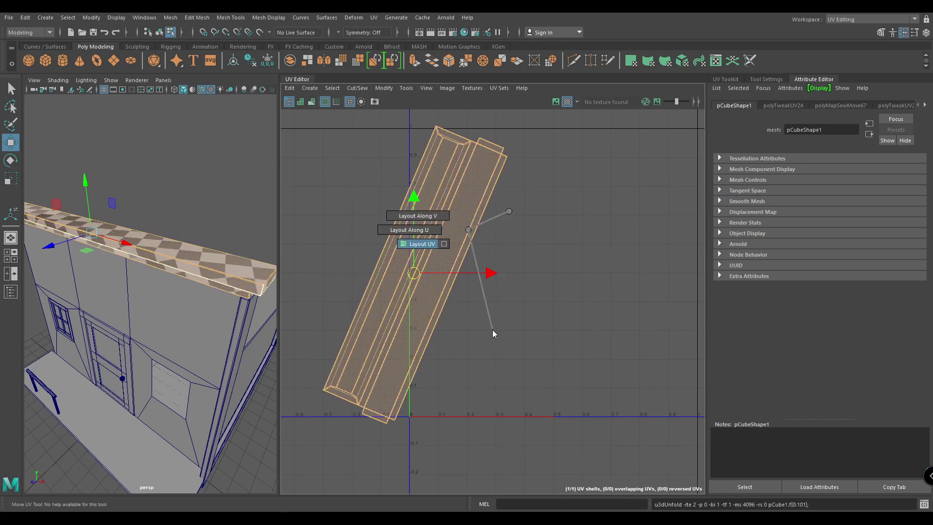
- Lay the shell out upright in UV space with Layout UV
{"action": "right_click_drag", "start_coordinate": [508, 211], "coordinate": [430, 263], "text": "shift"}
{"action": "scroll", "coordinate": [191, 229], "scroll_direction": "down", "scroll_amount": 3}
{"action": "right_click_drag", "start_coordinate": [187, 213], "coordinate": [212, 198]}
{"action": "left_click_drag", "start_coordinate": [215, 254], "coordinate": [190, 262], "text": "alt"}
{"action": "scroll", "coordinate": [207, 340], "scroll_direction": "up", "scroll_amount": 5}
- Isolate pSphere1 and give it a camera-based UV projection
{"action": "left_click", "coordinate": [155, 397]}
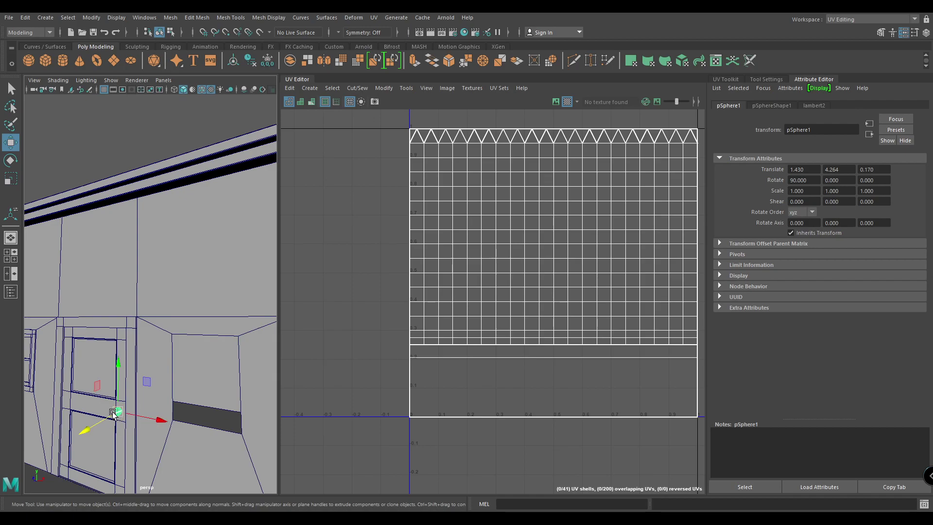
{"action": "key", "text": "alt+h"}
{"action": "key", "text": "f"}
{"action": "left_click_drag", "start_coordinate": [137, 402], "coordinate": [112, 340], "text": "alt"}
{"action": "scroll", "coordinate": [147, 400], "scroll_direction": "up", "scroll_amount": 5}
{"action": "key", "text": "ctrl+shift+h"}
{"action": "scroll", "coordinate": [148, 400], "scroll_direction": "down", "scroll_amount": 8}
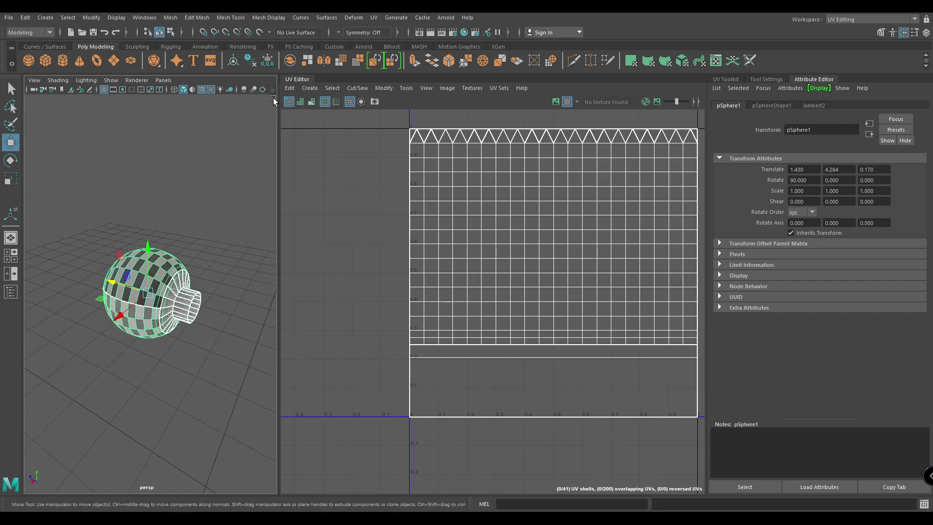
{"action": "left_click", "coordinate": [309, 88]}
{"action": "left_click", "coordinate": [340, 133]}
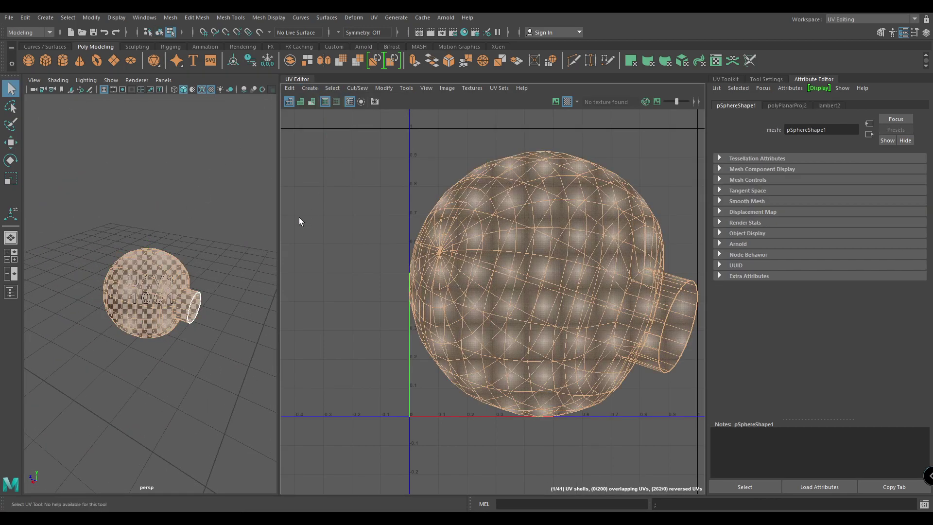
- Select an edge running along the sphere's stem
{"action": "right_click_drag", "start_coordinate": [187, 277], "coordinate": [194, 229]}
{"action": "scroll", "coordinate": [244, 316], "scroll_direction": "up", "scroll_amount": 4}
{"action": "left_click_drag", "start_coordinate": [246, 311], "coordinate": [137, 298], "text": "alt"}
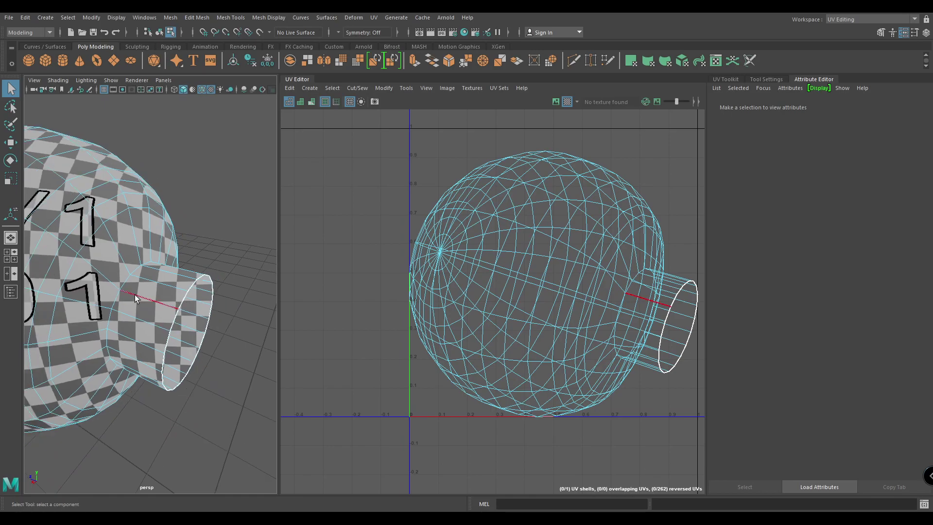
{"action": "left_click", "coordinate": [116, 302]}
{"action": "scroll", "coordinate": [177, 322], "scroll_direction": "down", "scroll_amount": 6}
{"action": "left_click_drag", "start_coordinate": [177, 323], "coordinate": [121, 275], "text": "alt"}
{"action": "scroll", "coordinate": [133, 311], "scroll_direction": "up", "scroll_amount": 5}
{"action": "scroll", "coordinate": [132, 311], "scroll_direction": "down", "scroll_amount": 5}
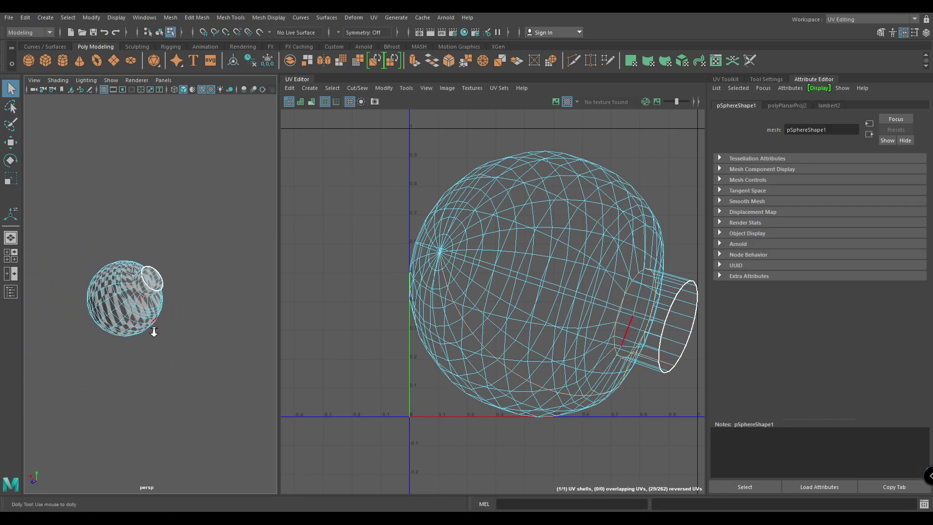
- Cut the sphere's UVs along the selected stem edge
{"action": "right_click", "coordinate": [469, 275]}
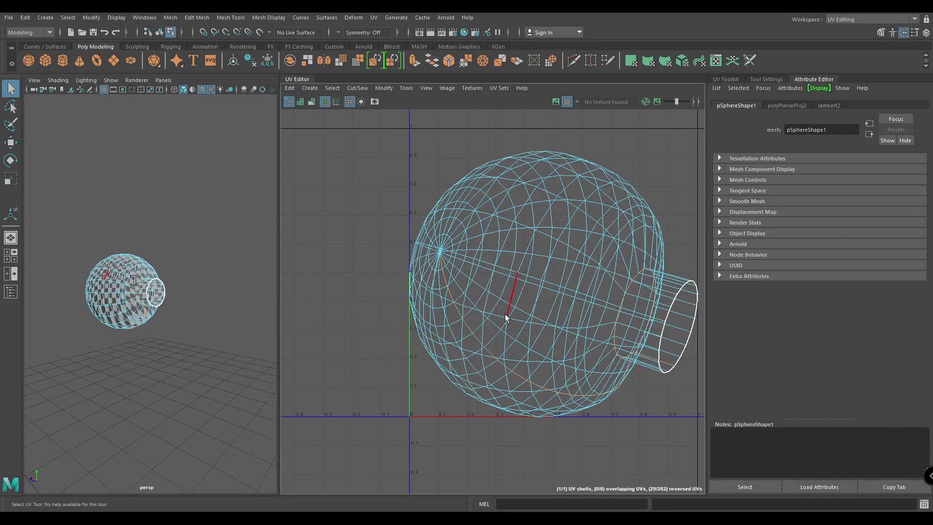
{"action": "scroll", "coordinate": [501, 287], "scroll_direction": "down", "scroll_amount": 3}
{"action": "middle_click_drag", "start_coordinate": [500, 267], "coordinate": [445, 311], "text": "alt"}
{"action": "mouse_move", "coordinate": [514, 178]}
{"action": "right_mouse_down", "text": "shift"}
{"action": "mouse_move", "coordinate": [472, 199]}
{"action": "mouse_move", "coordinate": [443, 176]}
{"action": "mouse_move", "coordinate": [522, 186]}
{"action": "right_mouse_up", "text": "shift"}
- Select all of the sphere's UVs and unfold them flat
{"action": "key", "text": "w"}
{"action": "scroll", "coordinate": [483, 301], "scroll_direction": "down", "scroll_amount": 2}
{"action": "left_click_drag", "start_coordinate": [608, 175], "coordinate": [334, 430]}
{"action": "right_click_drag", "start_coordinate": [553, 192], "coordinate": [432, 192], "text": "shift"}
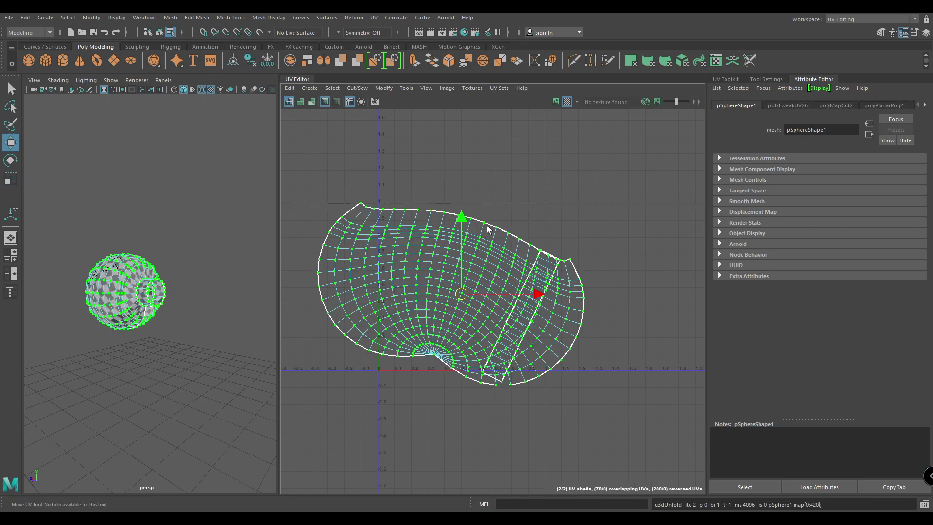
{"action": "scroll", "coordinate": [481, 292], "scroll_direction": "up", "scroll_amount": 3}
{"action": "right_click_drag", "start_coordinate": [484, 323], "coordinate": [484, 325]}
- Cut the sphere's UVs around the pole
{"action": "scroll", "coordinate": [483, 375], "scroll_direction": "up", "scroll_amount": 2}
{"action": "left_click", "coordinate": [456, 401]}
{"action": "left_click_drag", "start_coordinate": [446, 348], "coordinate": [447, 348]}
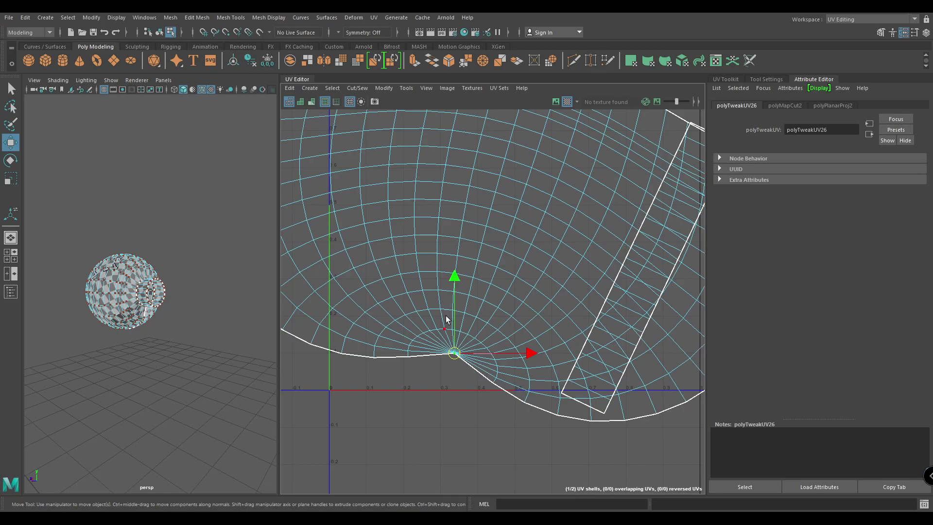
{"action": "right_click_drag", "start_coordinate": [444, 262], "coordinate": [446, 265], "text": "shift"}
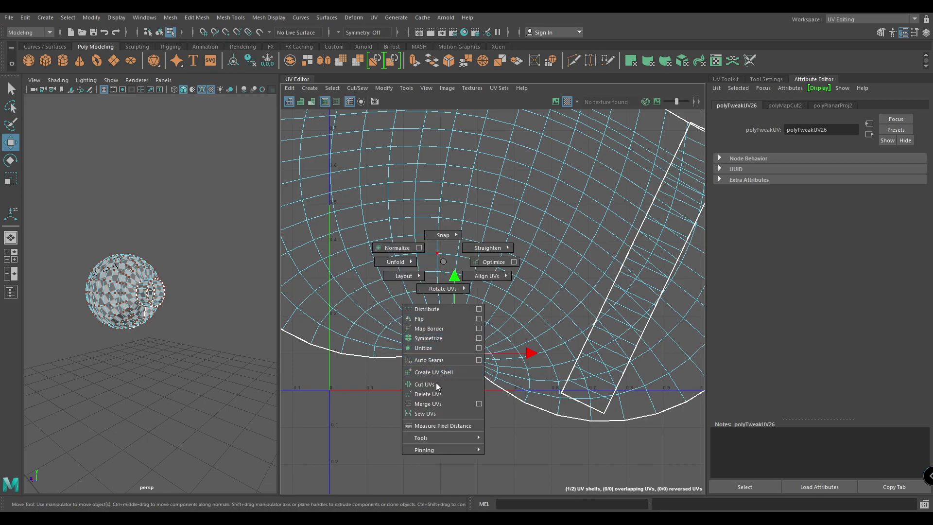
{"action": "right_click_drag", "start_coordinate": [434, 390], "coordinate": [434, 390], "text": "shift"}
- Select the sphere's UV shell and unfold it again
{"action": "right_click_drag", "start_coordinate": [441, 322], "coordinate": [392, 329]}
{"action": "left_click", "coordinate": [393, 330]}
{"action": "right_click_drag", "start_coordinate": [453, 196], "coordinate": [369, 205], "text": "shift"}
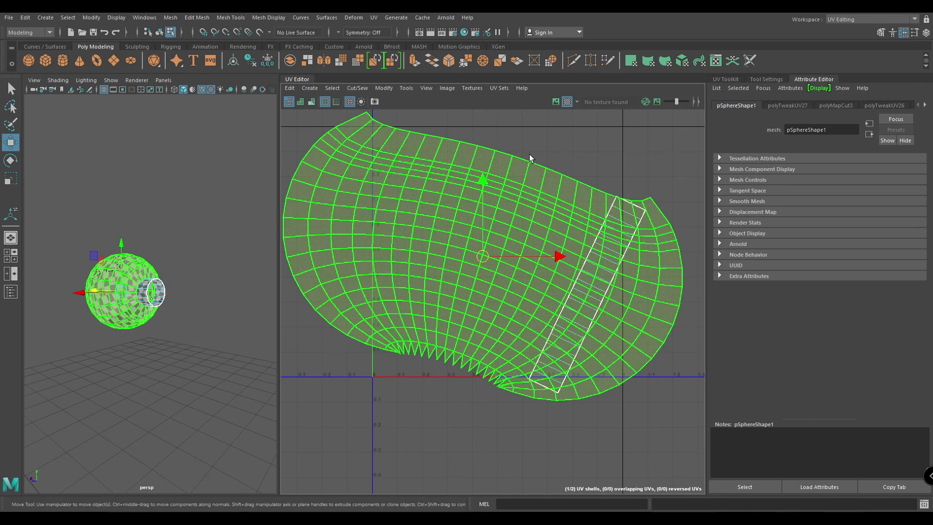
{"action": "scroll", "coordinate": [598, 232], "scroll_direction": "down", "scroll_amount": 2}
- Lay out the unfolded sphere shell with Layout UV
{"action": "key", "text": "F8"}
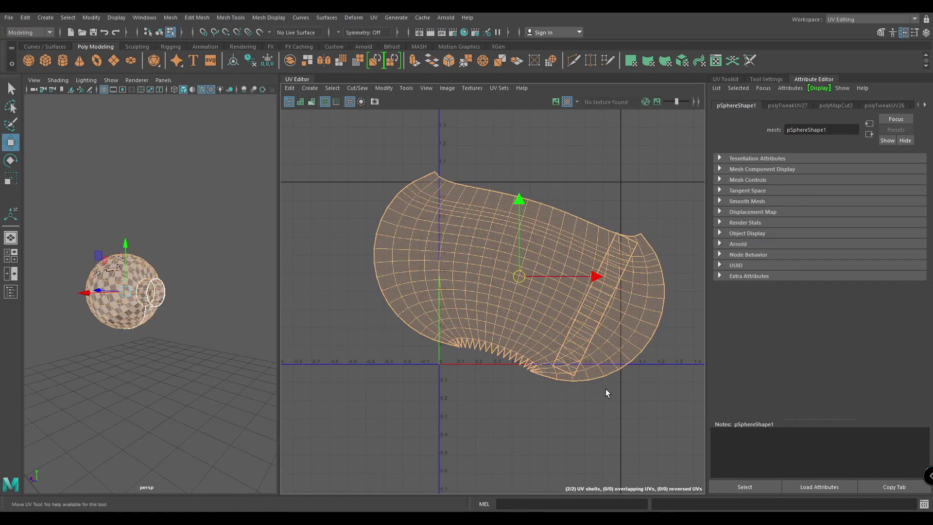
{"action": "left_click", "coordinate": [606, 389]}
{"action": "left_click", "coordinate": [508, 203]}
{"action": "right_click_drag", "start_coordinate": [508, 203], "coordinate": [425, 203], "text": "shift"}
{"action": "right_click_drag", "start_coordinate": [548, 191], "coordinate": [428, 200], "text": "shift"}
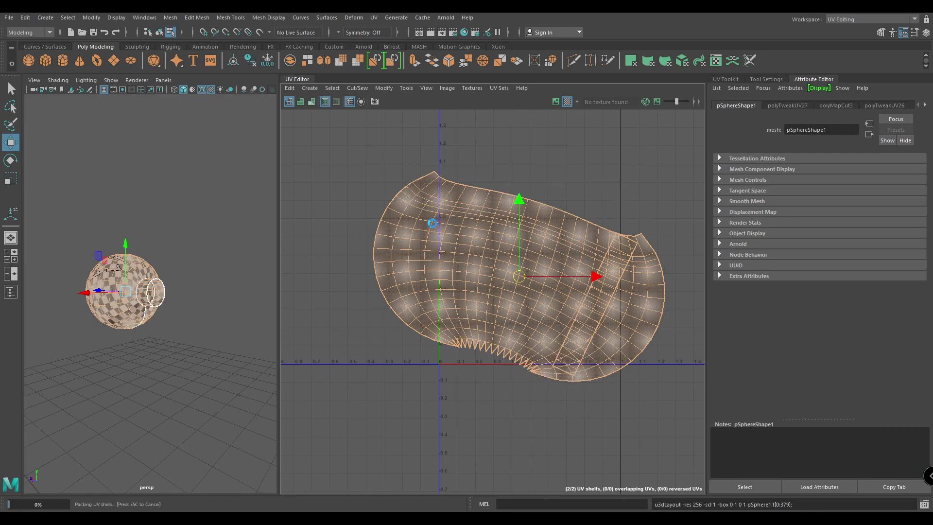
- Orient both sphere shells straight, pack them into the 0–1 square, and deselect in Object Mode
{"action": "left_click", "coordinate": [573, 252]}
{"action": "left_click", "coordinate": [556, 252]}
{"action": "right_click_drag", "start_coordinate": [555, 252], "coordinate": [552, 393], "text": "shift"}
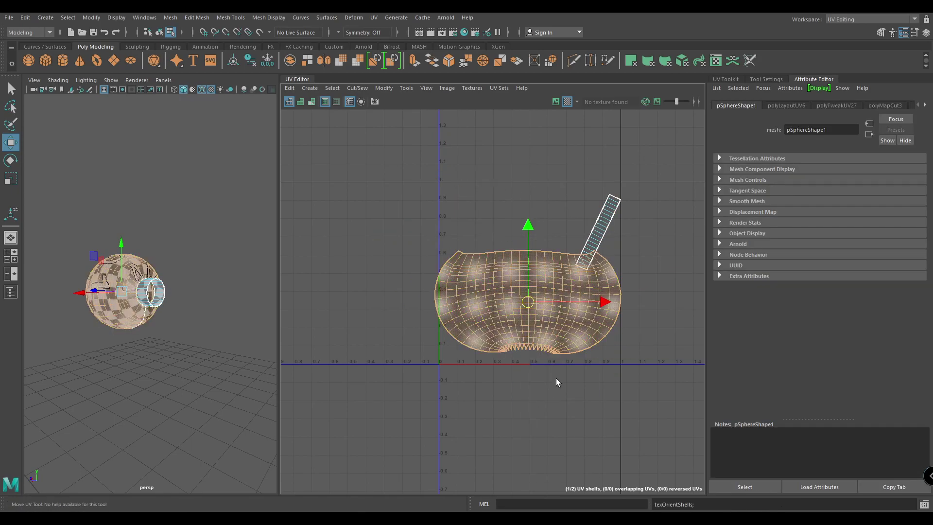
{"action": "right_click_drag", "start_coordinate": [598, 218], "coordinate": [587, 358], "text": "shift"}
{"action": "right_click_drag", "start_coordinate": [554, 198], "coordinate": [462, 223], "text": "shift"}
{"action": "right_click_drag", "start_coordinate": [214, 226], "coordinate": [248, 216]}
{"action": "left_click", "coordinate": [193, 292]}
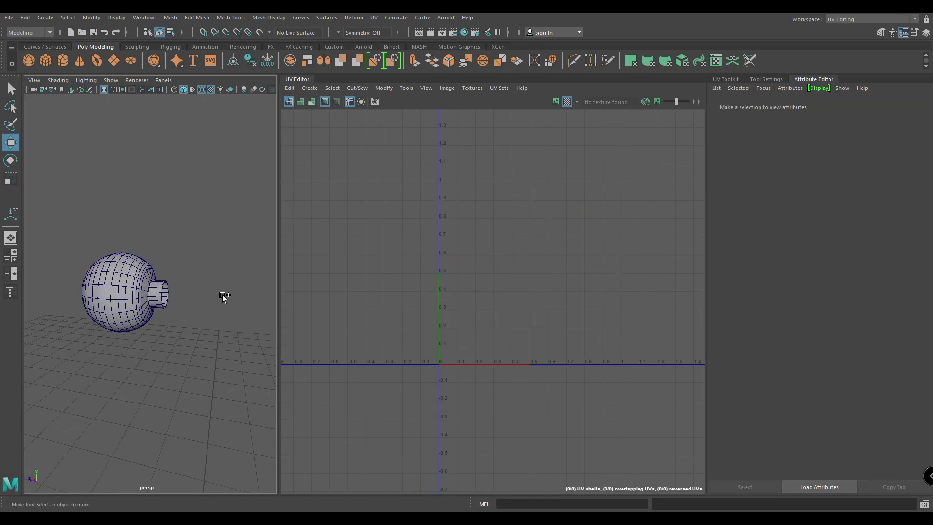
- Select the door mesh and hide everything else
{"action": "scroll", "coordinate": [223, 295], "scroll_direction": "up", "scroll_amount": 10}
{"action": "left_click_drag", "start_coordinate": [201, 276], "coordinate": [175, 316], "text": "alt"}
{"action": "left_click", "coordinate": [180, 265]}
{"action": "key", "text": "alt+h"}
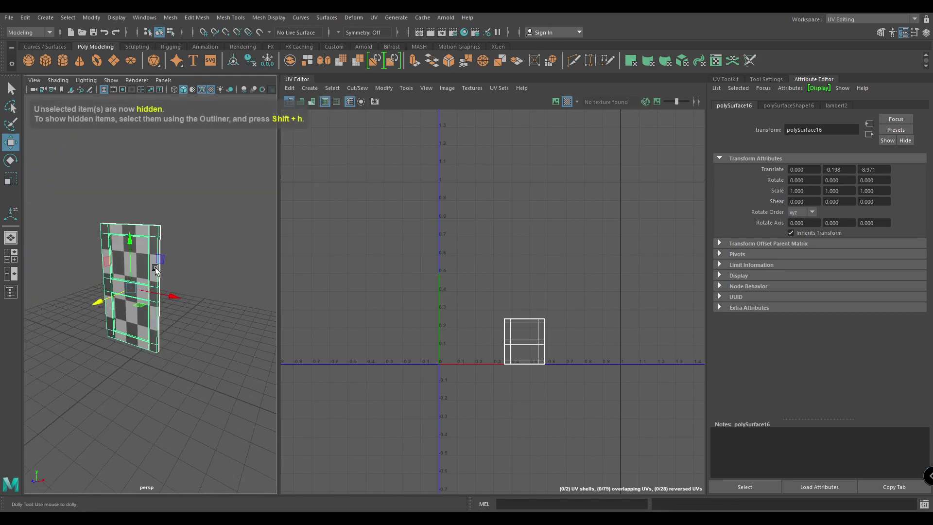
- Give the door automatic UV projection and frame its shells
{"action": "scroll", "coordinate": [185, 349], "scroll_direction": "up", "scroll_amount": 5}
{"action": "scroll", "coordinate": [195, 331], "scroll_direction": "down", "scroll_amount": 4}
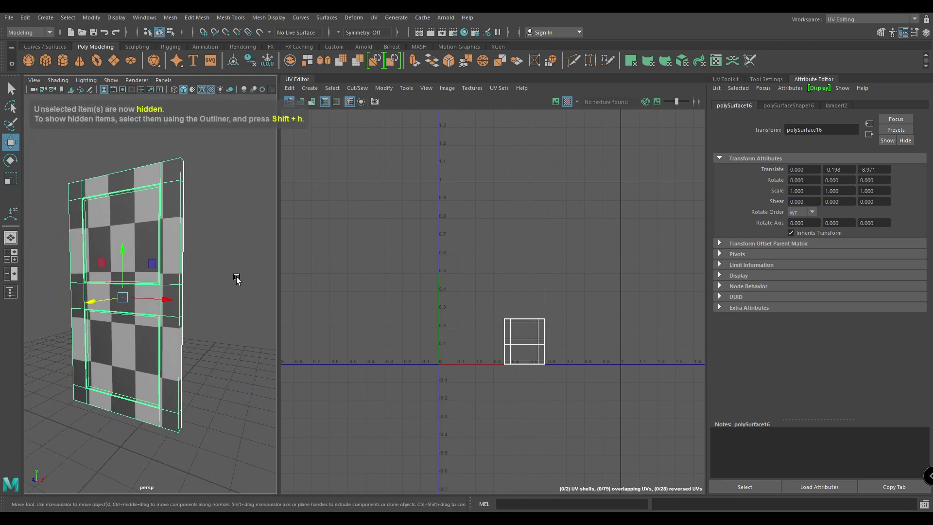
{"action": "left_click", "coordinate": [311, 89]}
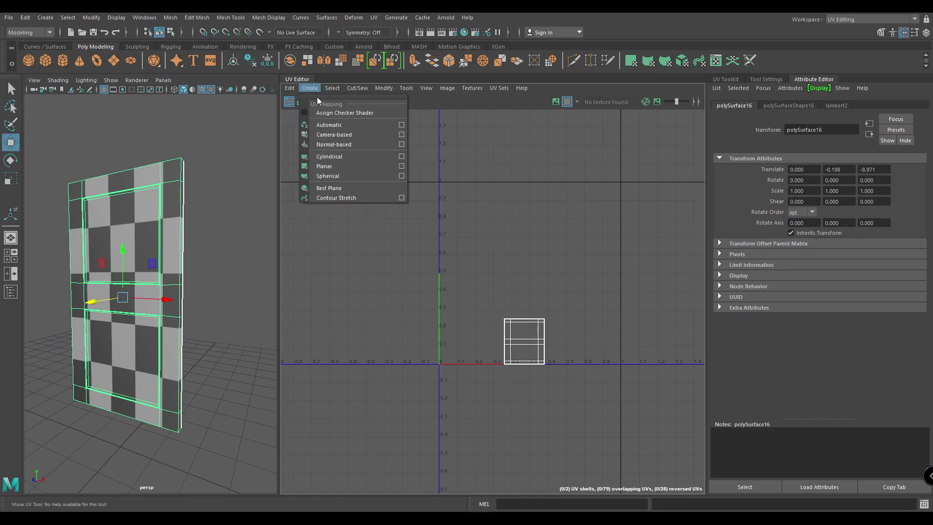
{"action": "left_click", "coordinate": [340, 126]}
{"action": "key", "text": "f"}
- Move and sew the door's shells together along their top edges
{"action": "left_click", "coordinate": [474, 145]}
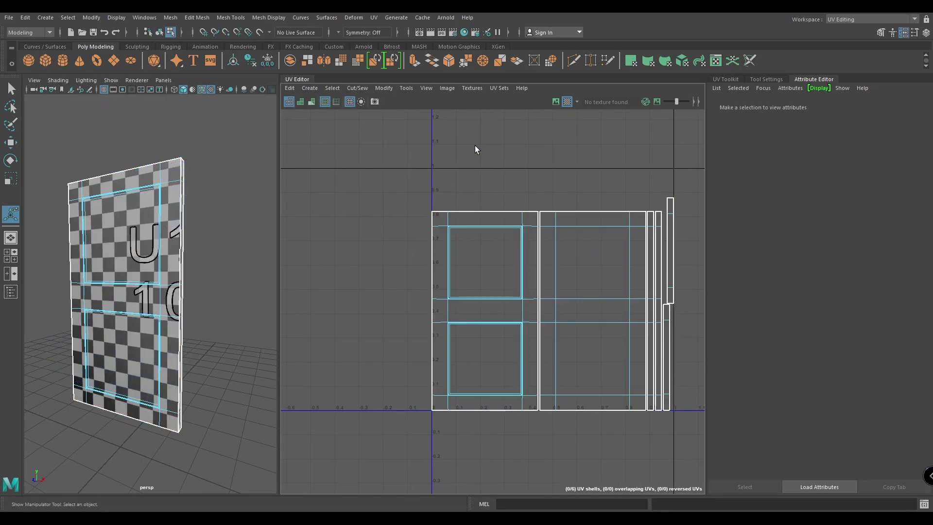
{"action": "key", "text": "w"}
{"action": "left_click", "coordinate": [480, 205]}
{"action": "right_click_drag", "start_coordinate": [475, 180], "coordinate": [471, 145], "text": "shift"}
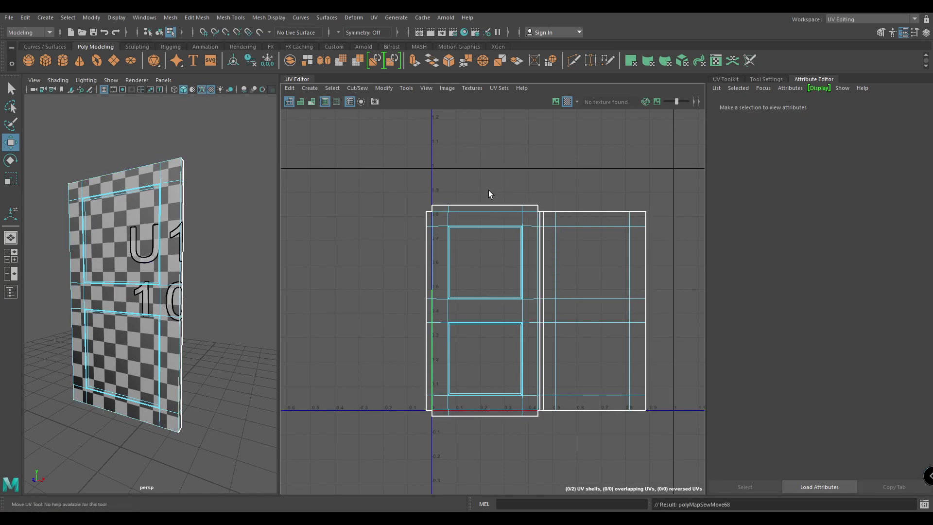
{"action": "left_click", "coordinate": [528, 205]}
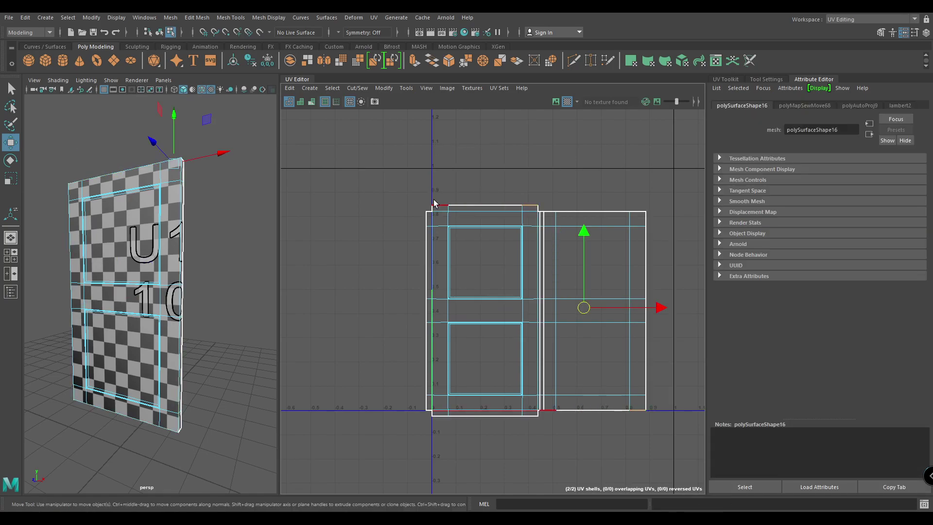
{"action": "left_click", "coordinate": [435, 204]}
{"action": "right_click_drag", "start_coordinate": [467, 188], "coordinate": [465, 141], "text": "shift"}
- Lay out the door's sewn UV shell
{"action": "right_click_drag", "start_coordinate": [505, 206], "coordinate": [479, 194]}
{"action": "left_click", "coordinate": [479, 194]}
{"action": "right_click_drag", "start_coordinate": [539, 156], "coordinate": [486, 182], "text": "shift"}
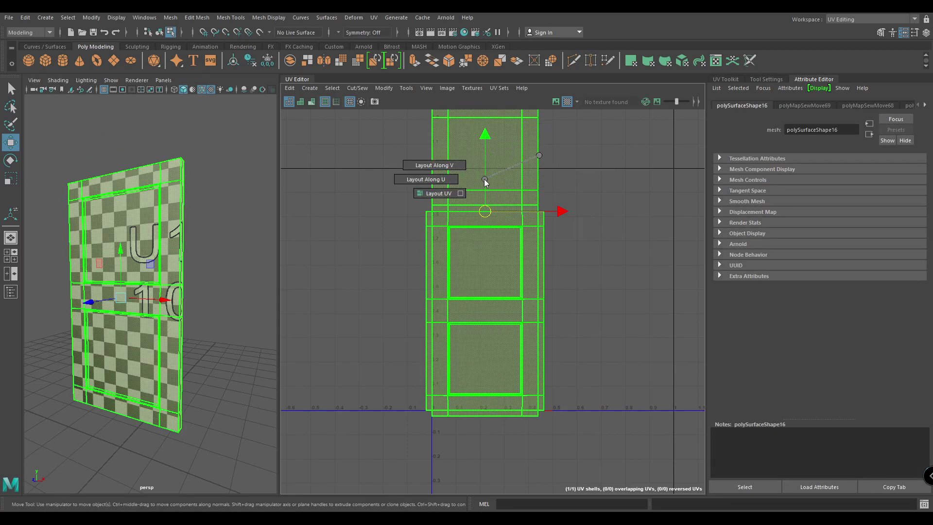
{"action": "right_click_drag", "start_coordinate": [413, 208], "coordinate": [413, 208], "text": "shift"}
- Select the whole storefront building to show its 45 packed UV shells
{"action": "mouse_move", "coordinate": [208, 271]}
{"action": "left_mouse_down", "text": "alt"}
{"action": "mouse_move", "coordinate": [81, 282]}
{"action": "mouse_move", "coordinate": [223, 269]}
{"action": "left_mouse_up", "text": "alt"}
{"action": "scroll", "coordinate": [223, 268], "scroll_direction": "up", "scroll_amount": 3}
{"action": "key", "text": "F8"}
{"action": "left_click", "coordinate": [256, 220]}
{"action": "scroll", "coordinate": [252, 253], "scroll_direction": "down", "scroll_amount": 5}
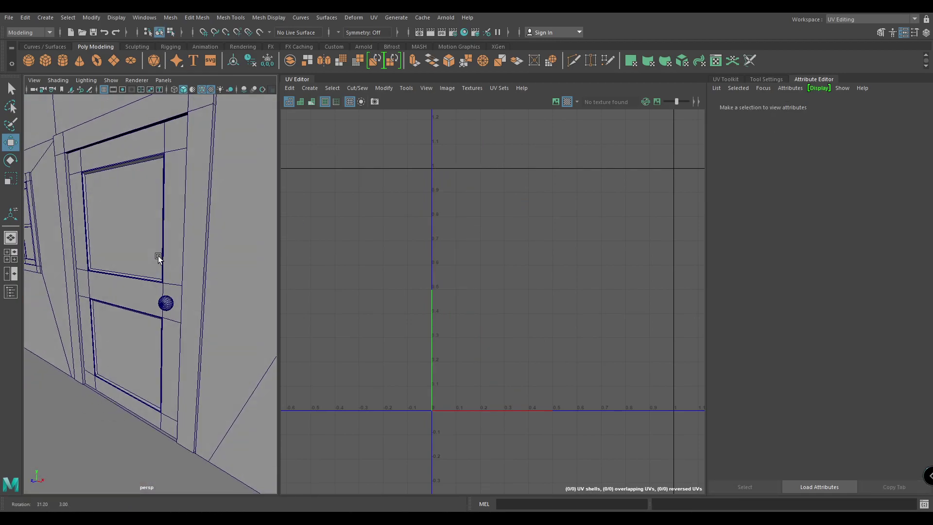
{"action": "scroll", "coordinate": [171, 232], "scroll_direction": "down", "scroll_amount": 6}
{"action": "left_click_drag", "start_coordinate": [213, 284], "coordinate": [246, 312], "text": "alt"}
{"action": "scroll", "coordinate": [246, 312], "scroll_direction": "down", "scroll_amount": 3}
{"action": "left_click", "coordinate": [213, 340]}
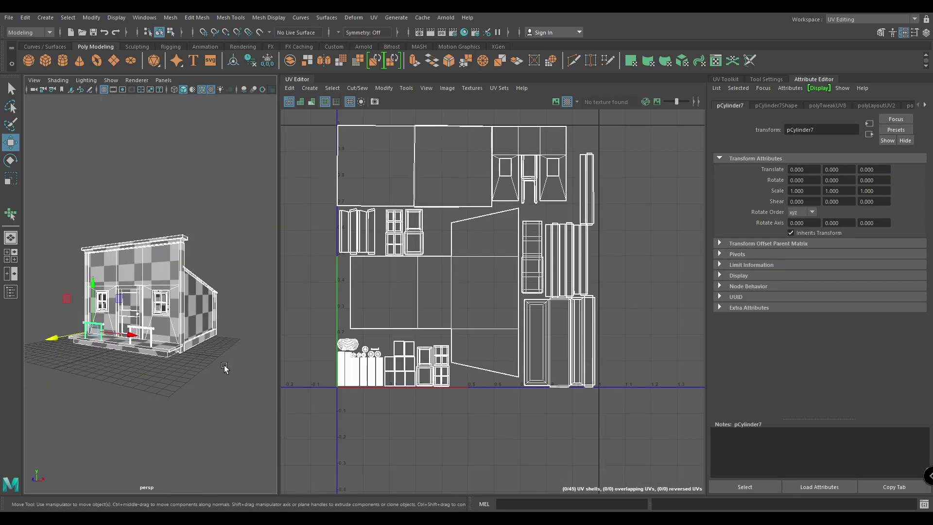